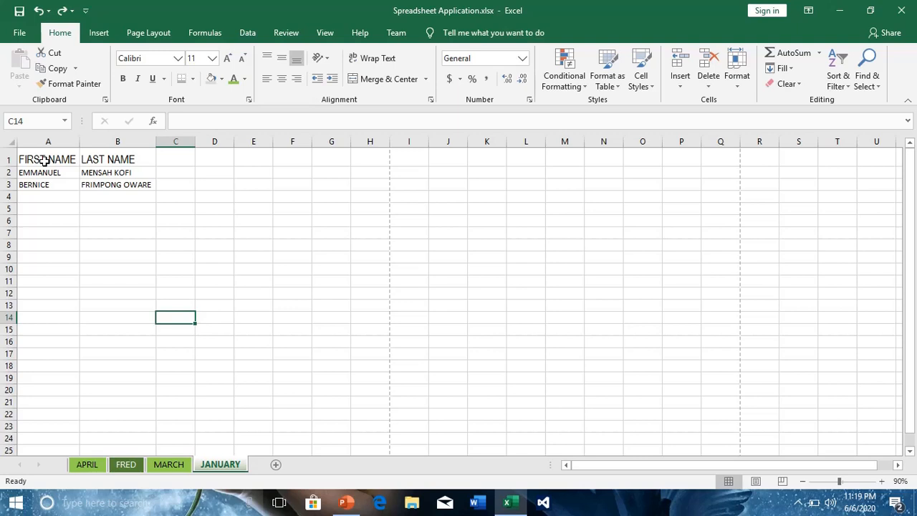
# - Format the headings in A1:B1 in bold Agency FB at size 16
pyautogui.moveTo(44, 160); pyautogui.dragTo(124, 152)
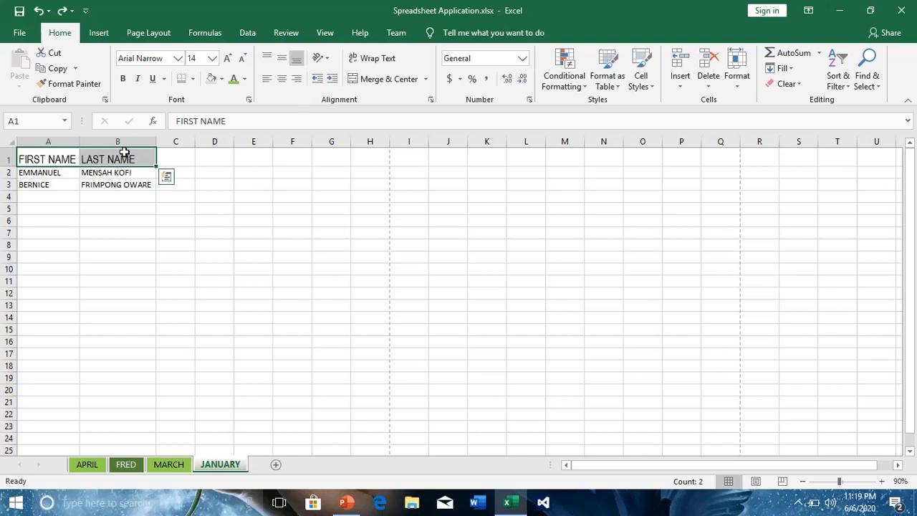
pyautogui.click(177, 61)
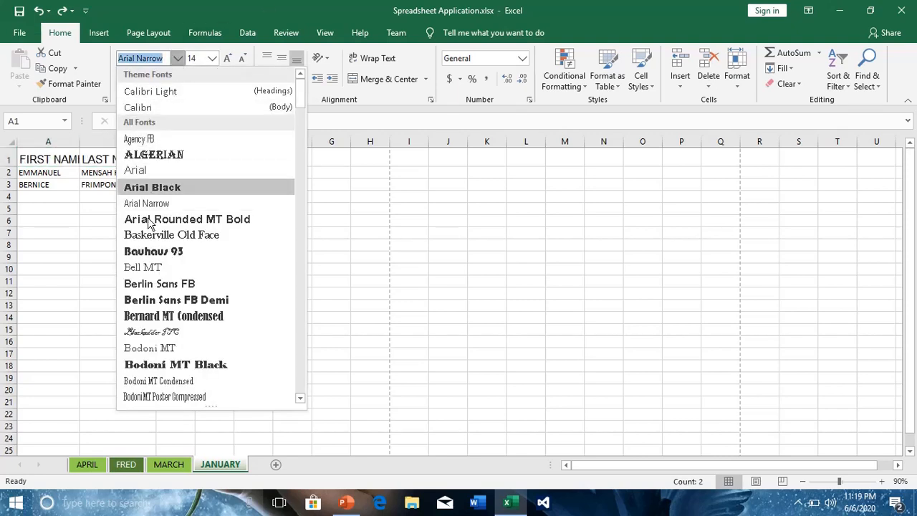
pyautogui.click(143, 139)
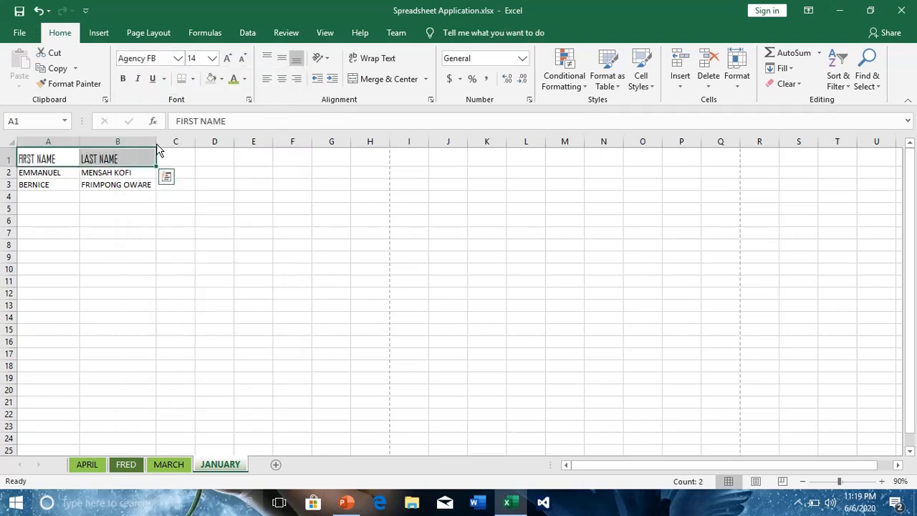
pyautogui.click(123, 78)
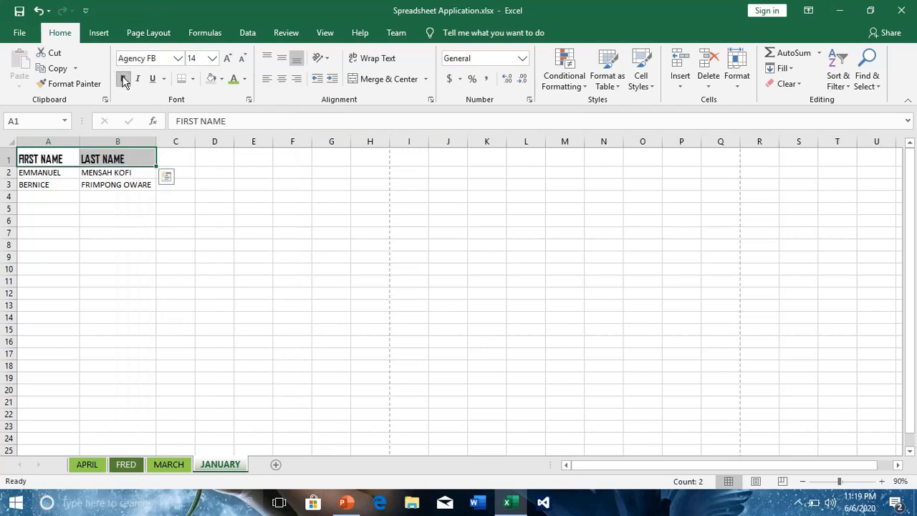
pyautogui.click(213, 59)
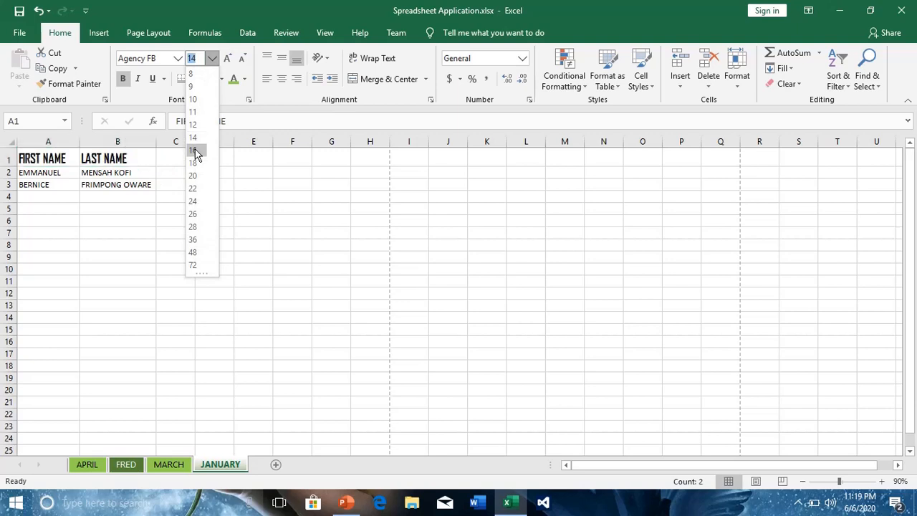
pyautogui.click(193, 151)
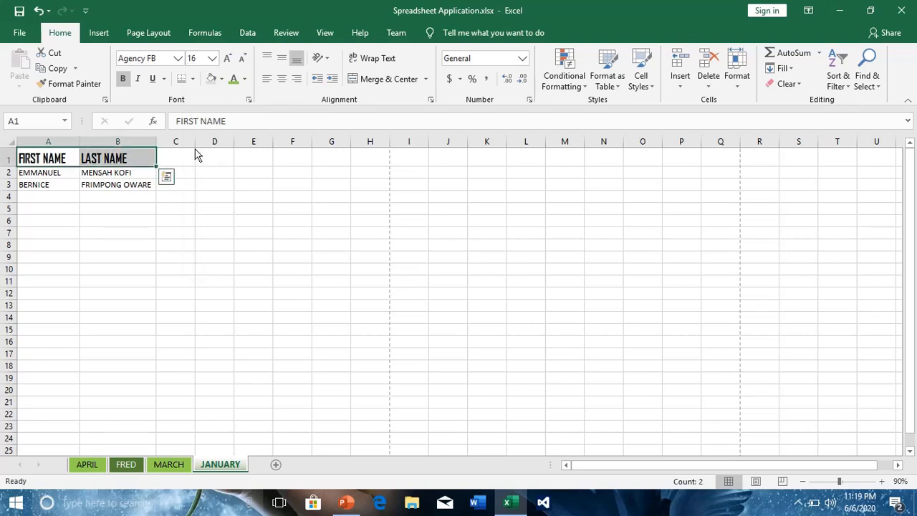
# - Give the headings in A1:B1 a green font colour and a light orange fill
pyautogui.click(245, 80)
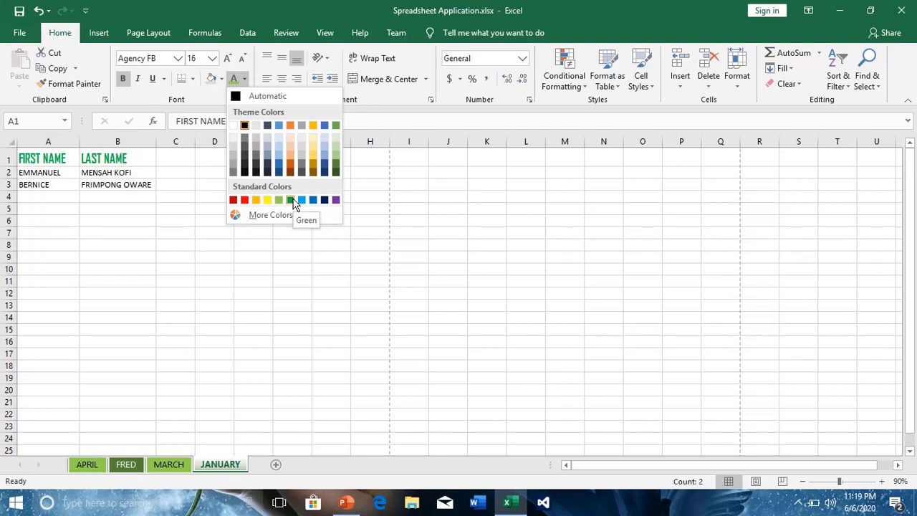
pyautogui.click(290, 200)
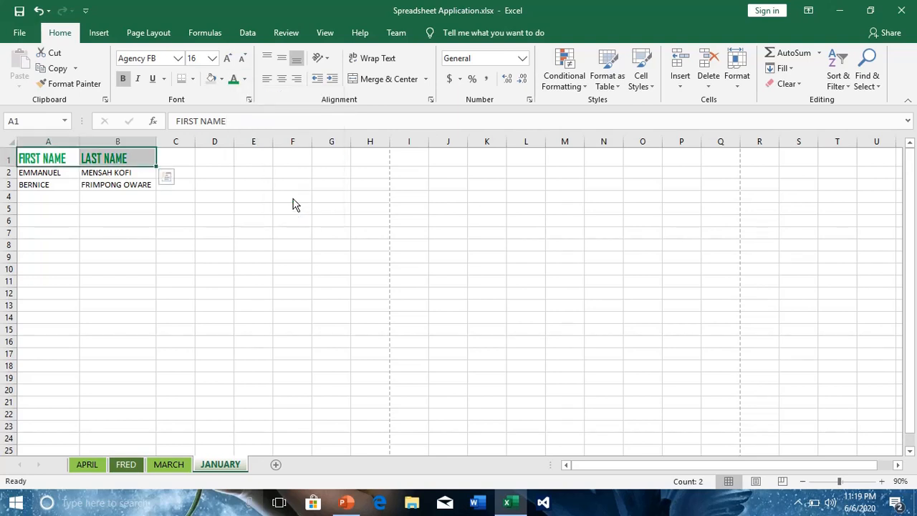
pyautogui.click(221, 77)
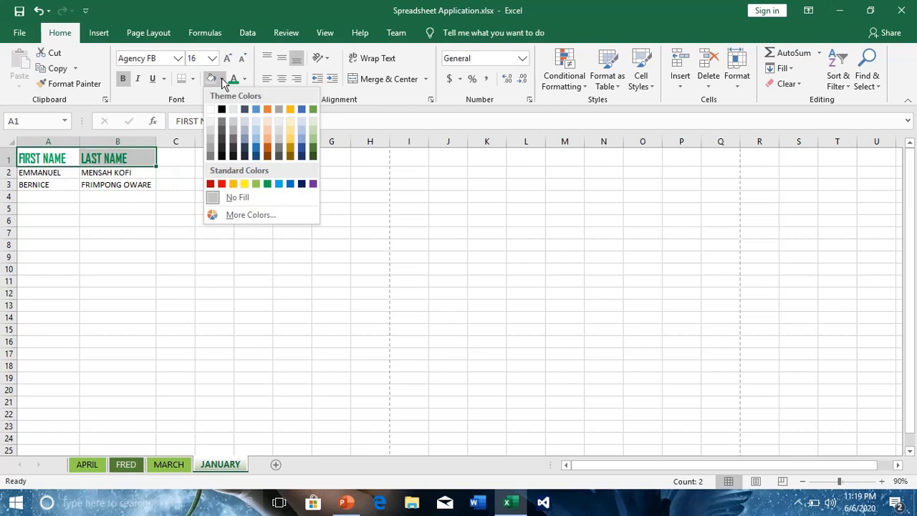
pyautogui.click(270, 132)
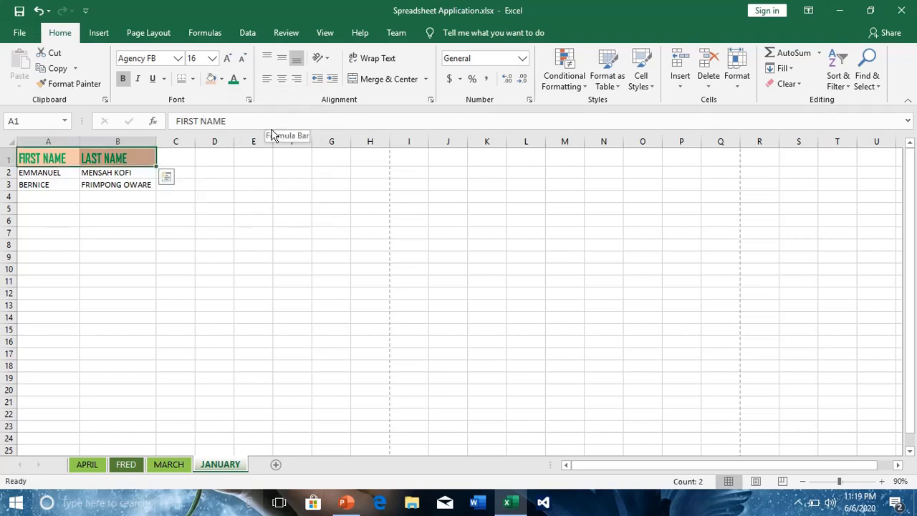
pyautogui.click(111, 298)
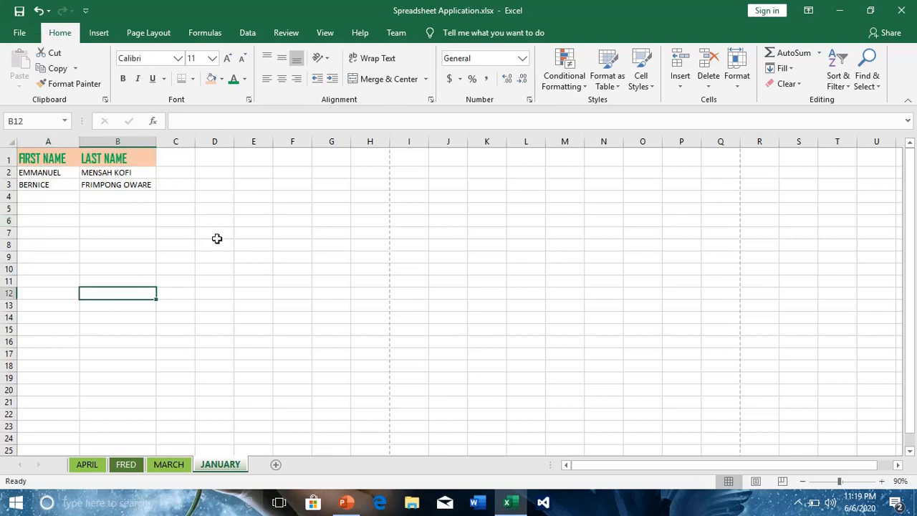
# - Apply All Borders to the table range A1:B3
pyautogui.click(31, 157)
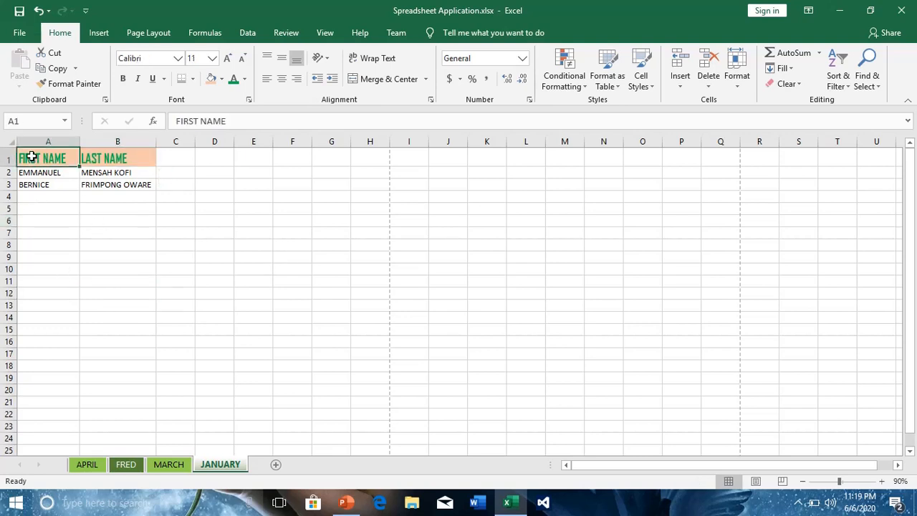
pyautogui.moveTo(32, 157); pyautogui.dragTo(108, 187)
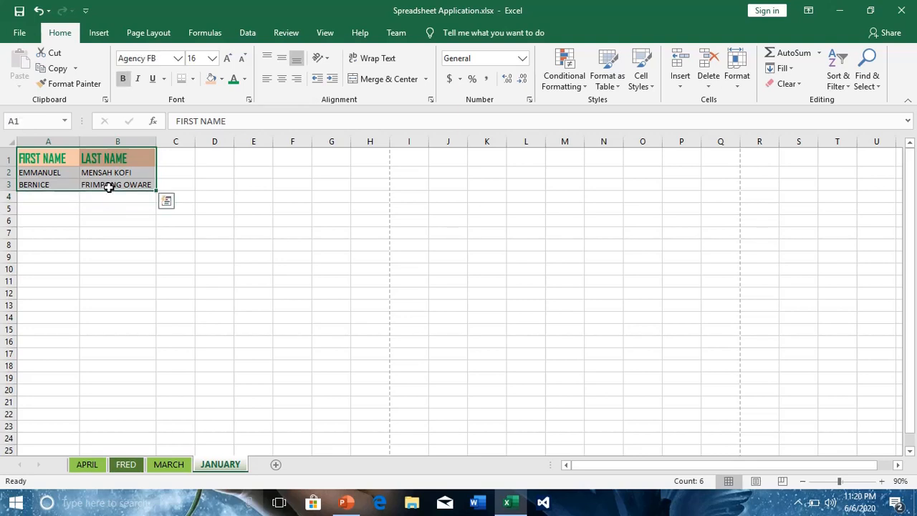
pyautogui.moveTo(31, 154); pyautogui.dragTo(103, 185)
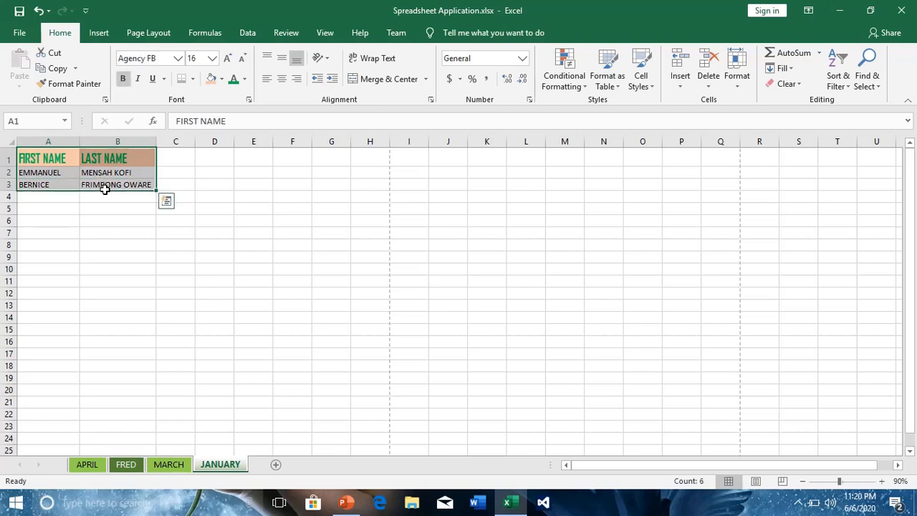
pyautogui.click(193, 80)
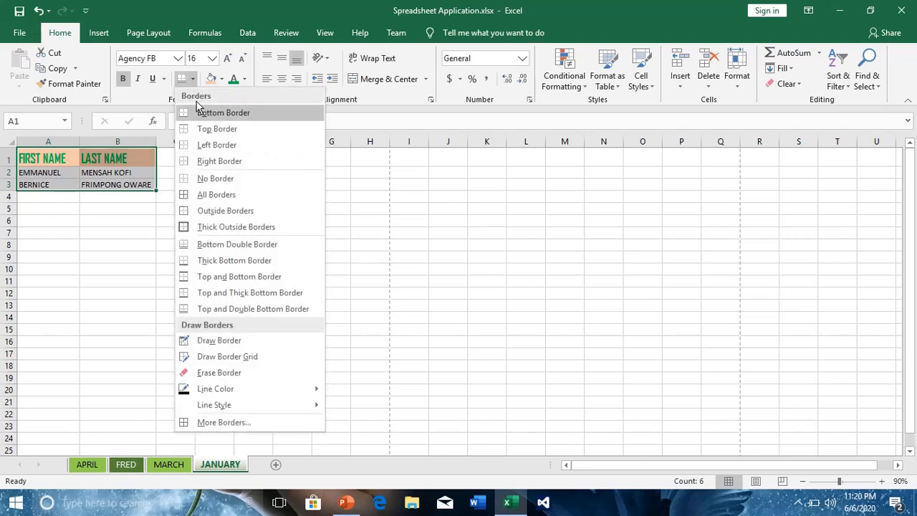
pyautogui.click(199, 201)
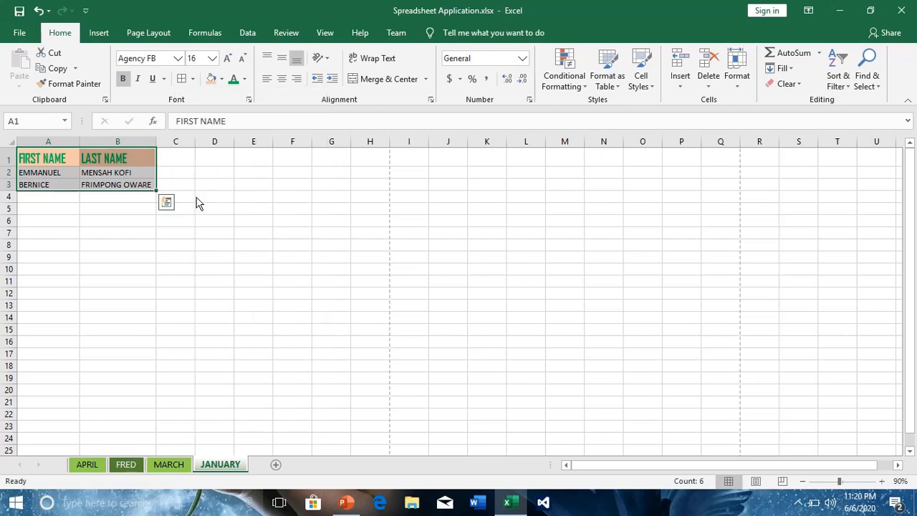
pyautogui.click(134, 278)
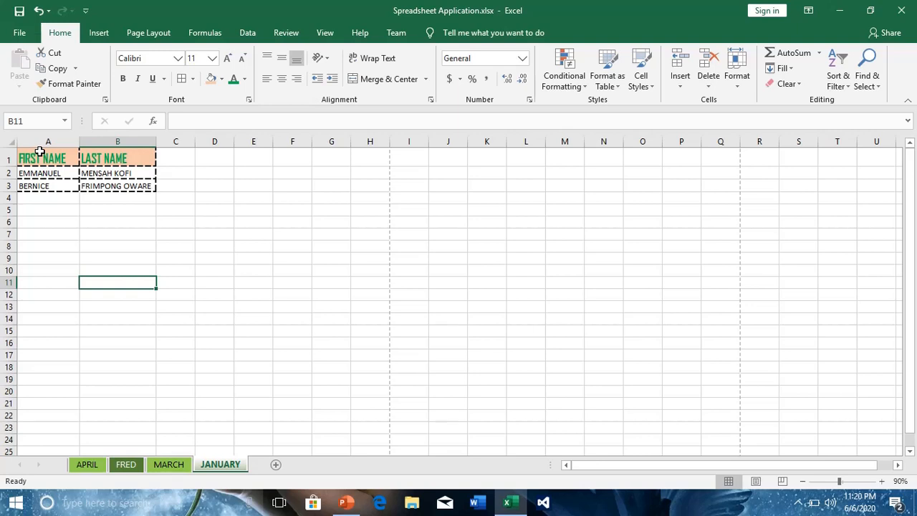
# - Redraw the inner dividing lines and bottom edge of A1:B3 using a thicker solid line style
pyautogui.moveTo(40, 152); pyautogui.dragTo(132, 186)
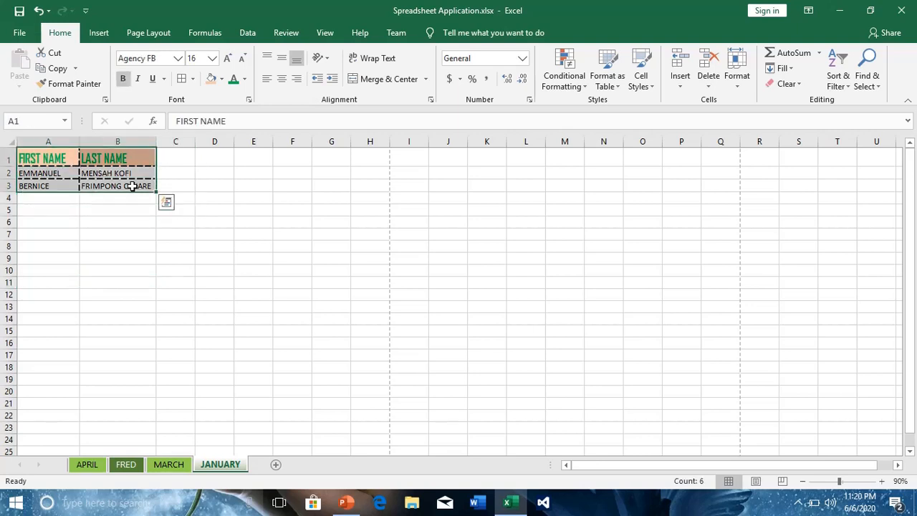
pyautogui.click(193, 79)
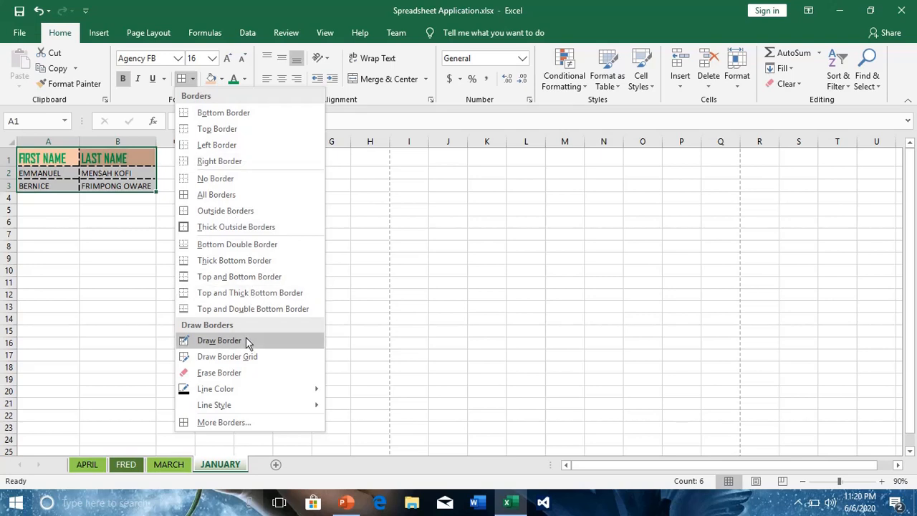
pyautogui.moveTo(222, 405)
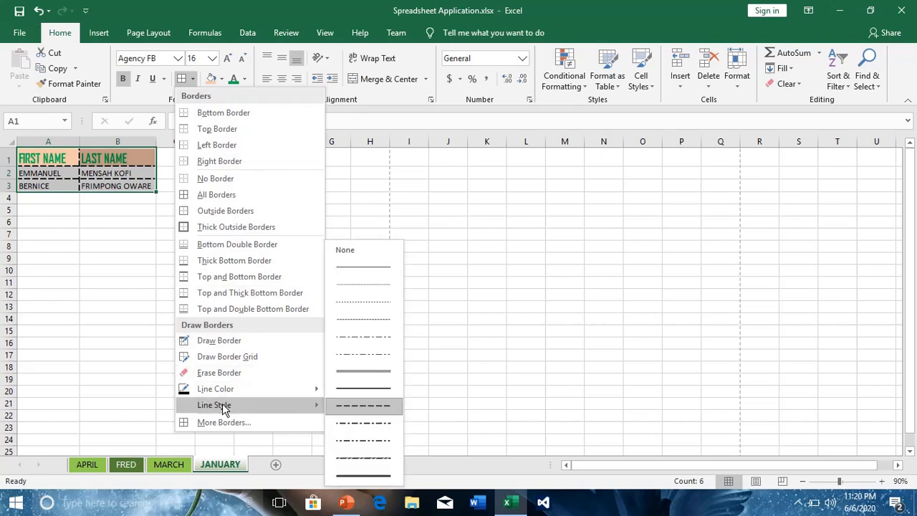
pyautogui.click(380, 396)
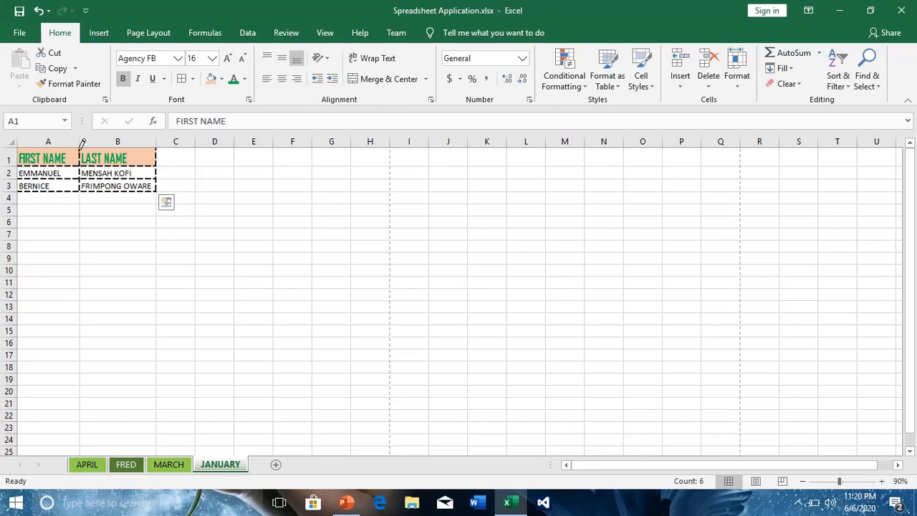
pyautogui.moveTo(79, 153); pyautogui.dragTo(80, 184)
pyautogui.moveTo(20, 165); pyautogui.dragTo(157, 165)
pyautogui.moveTo(21, 179); pyautogui.dragTo(163, 179)
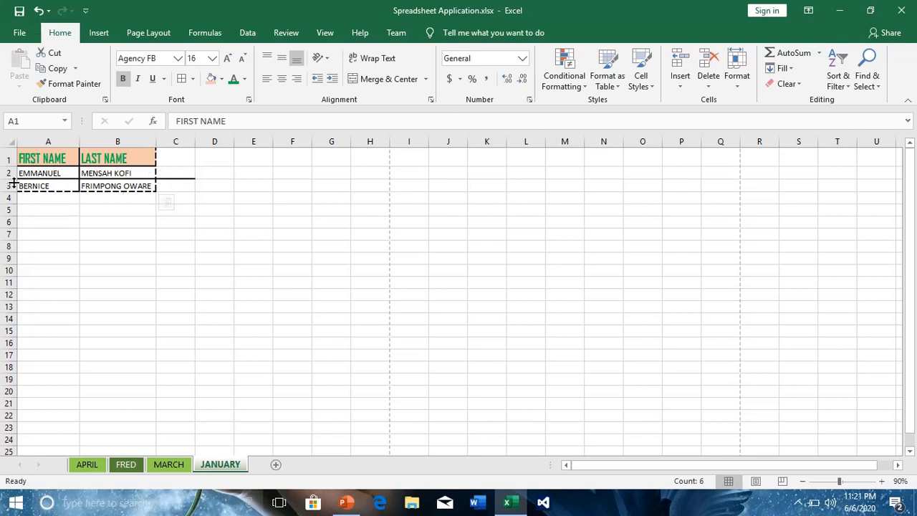
pyautogui.moveTo(61, 185); pyautogui.dragTo(146, 185)
pyautogui.press('Escape')
pyautogui.press('Escape')
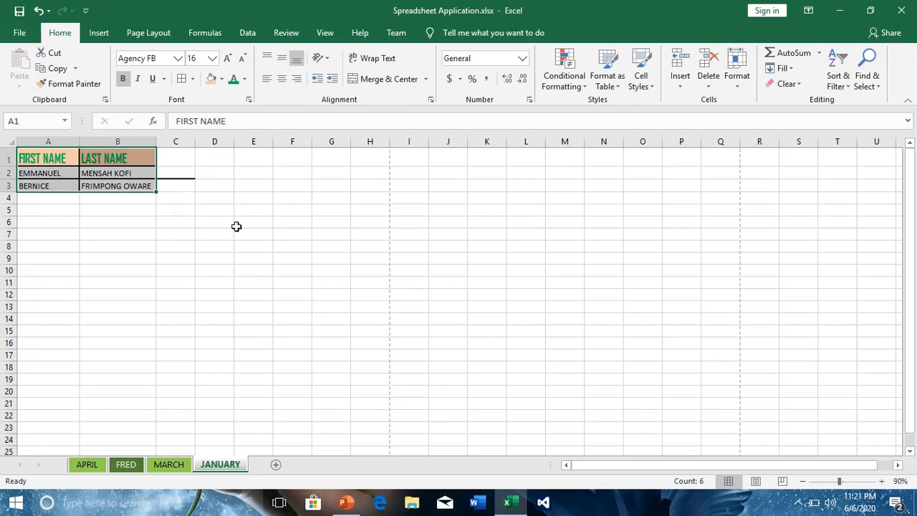
pyautogui.click(122, 224)
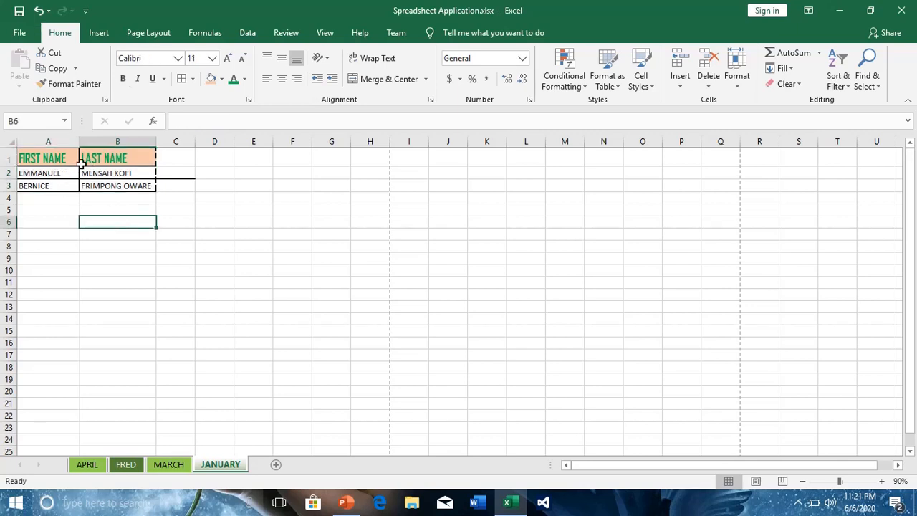
# - Draw dark blue borders along the line between columns A and B and the bottom edge of B3
pyautogui.moveTo(47, 154); pyautogui.dragTo(129, 184)
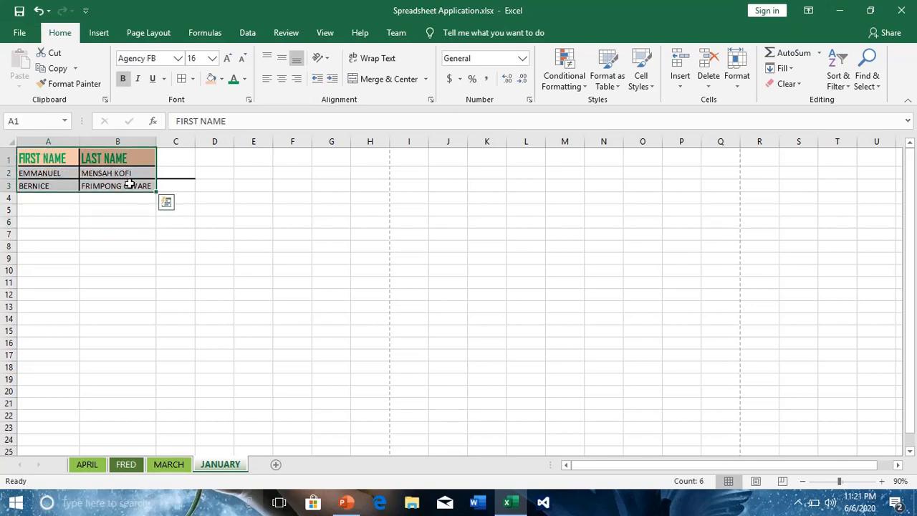
pyautogui.click(244, 79)
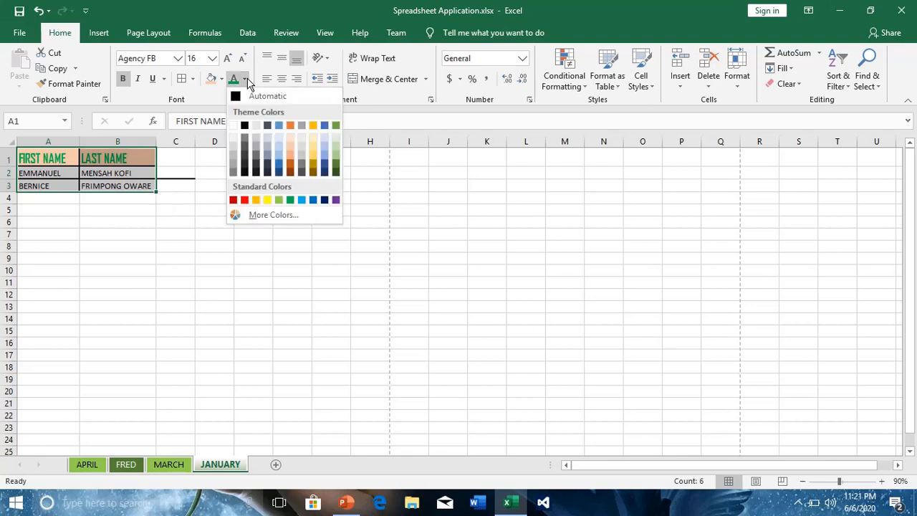
pyautogui.click(192, 78)
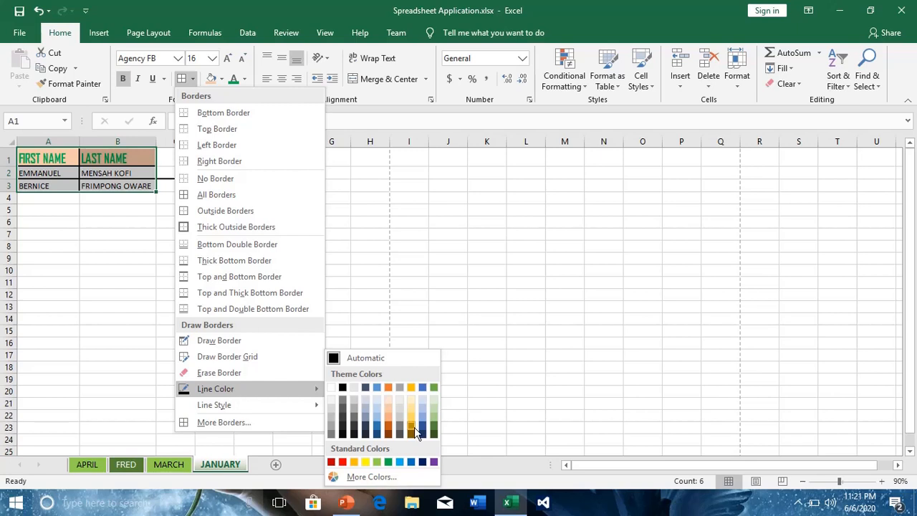
pyautogui.click(422, 466)
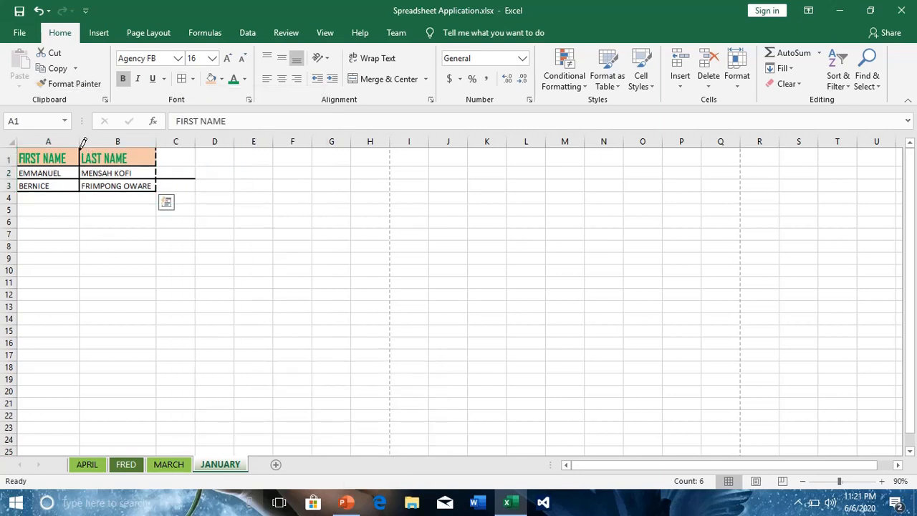
pyautogui.moveTo(79, 149); pyautogui.dragTo(80, 190)
pyautogui.moveTo(80, 191); pyautogui.dragTo(156, 191)
# - Draw red borders over the inner dividing lines, right edge and bottom edge of the A1:B3 table
pyautogui.click(194, 80)
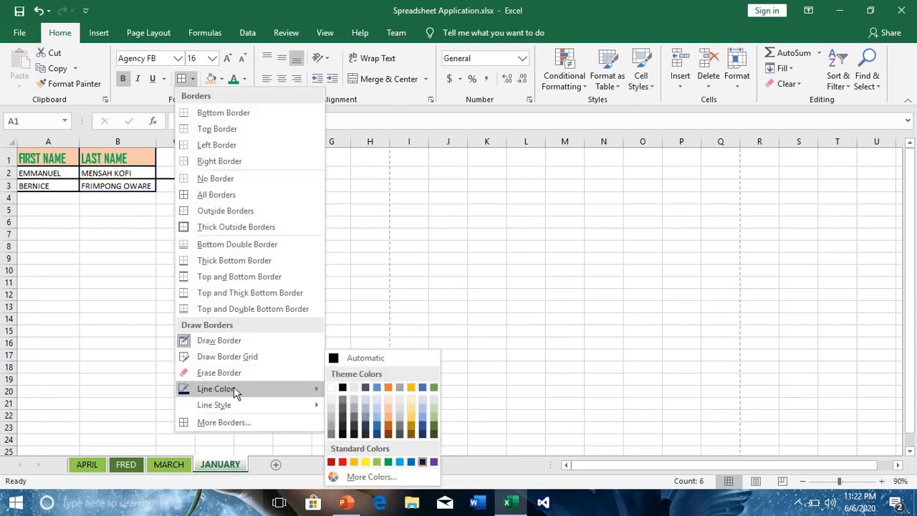
pyautogui.click(343, 462)
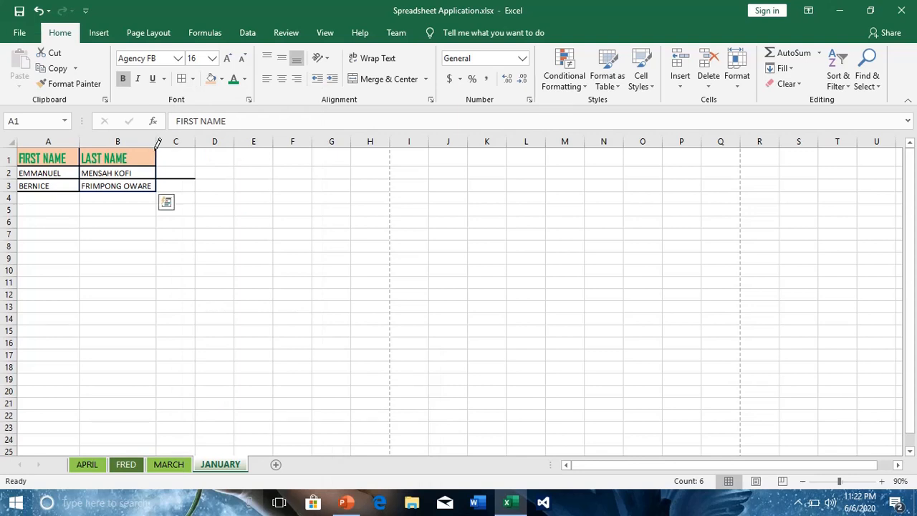
pyautogui.moveTo(158, 146); pyautogui.dragTo(159, 184)
pyautogui.moveTo(83, 142); pyautogui.dragTo(83, 180)
pyautogui.moveTo(21, 172)
pyautogui.mouseDown()
pyautogui.moveTo(145, 174)
pyautogui.moveTo(151, 164)
pyautogui.mouseUp()
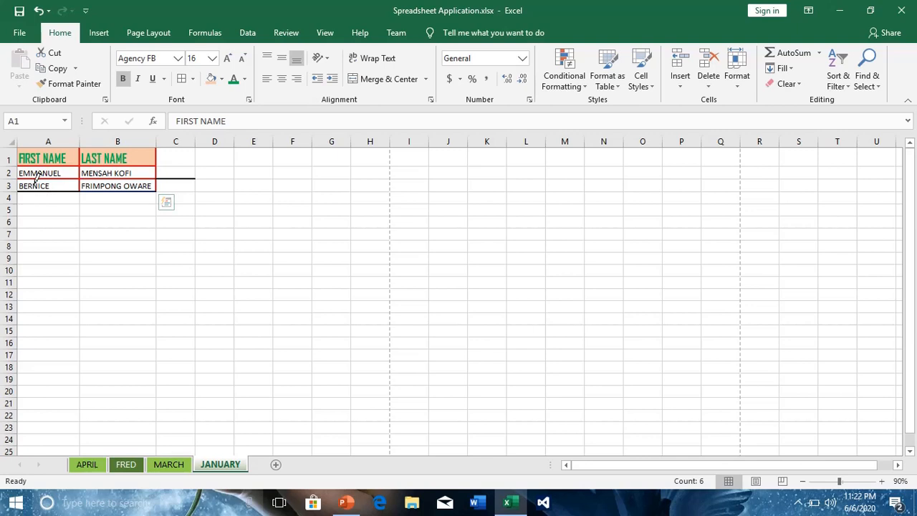
pyautogui.moveTo(21, 185); pyautogui.dragTo(159, 187)
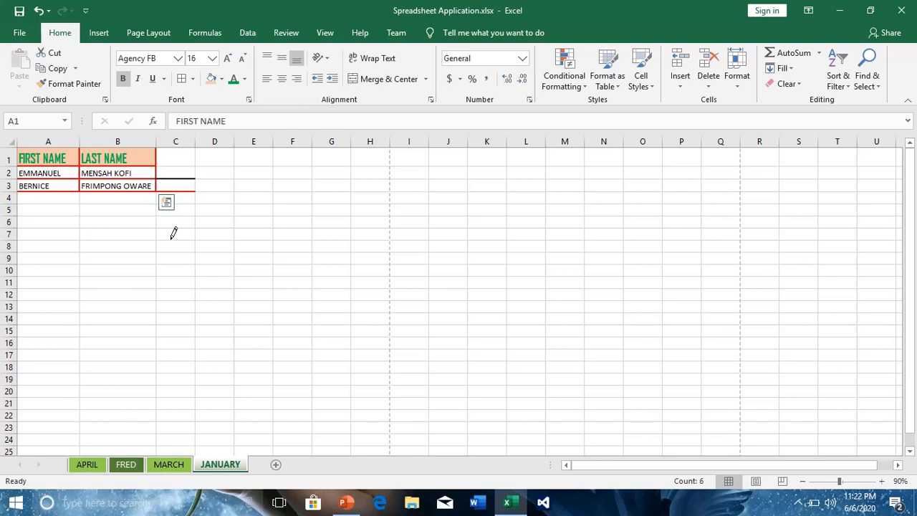
pyautogui.press('Escape')
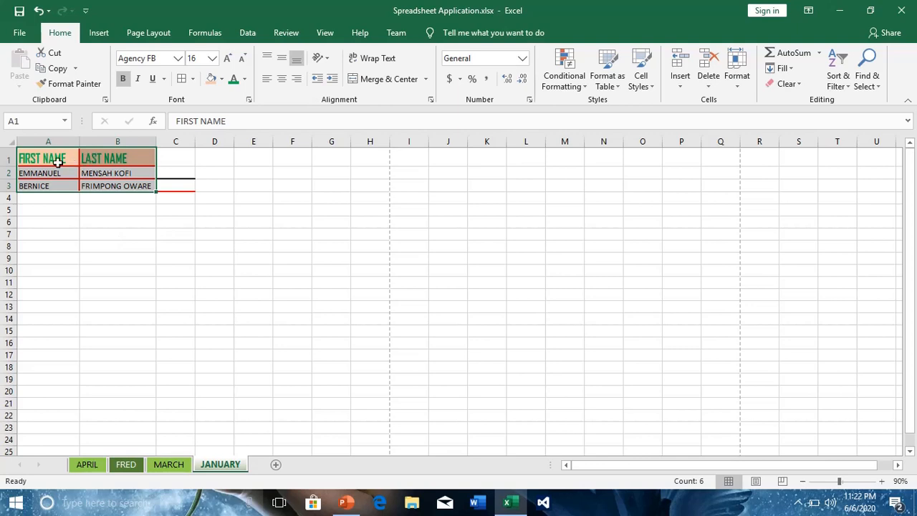
# - Centre the FIRST NAME heading horizontally in cell A1
pyautogui.click(107, 157)
pyautogui.click(53, 159)
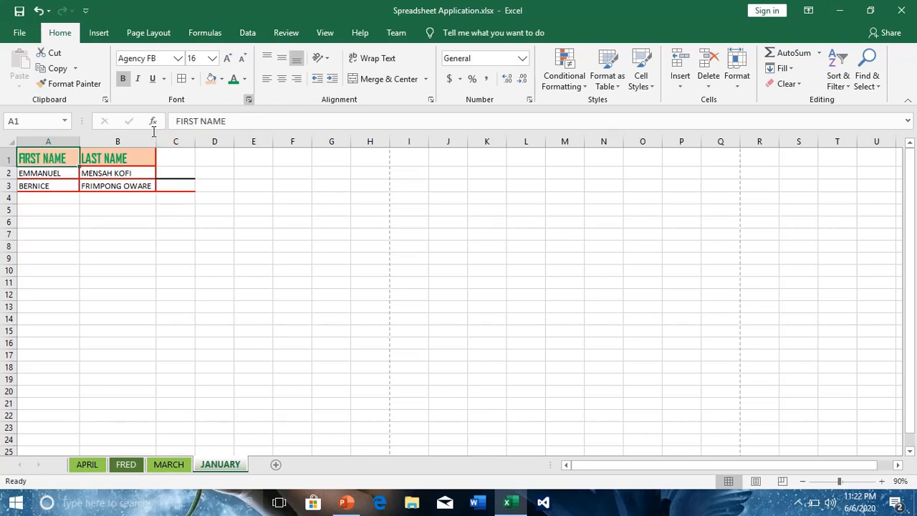
pyautogui.click(281, 79)
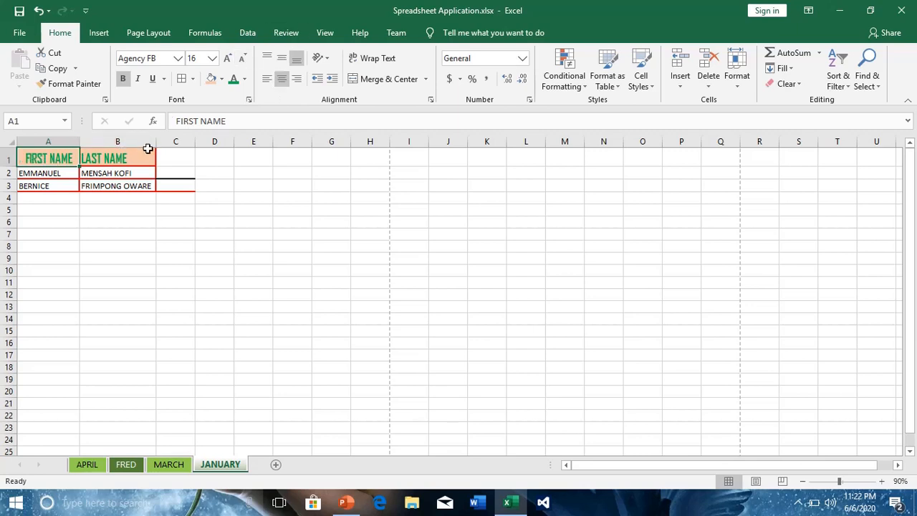
# - Angle the FIRST NAME heading in cell A1 counterclockwise
pyautogui.click(135, 157)
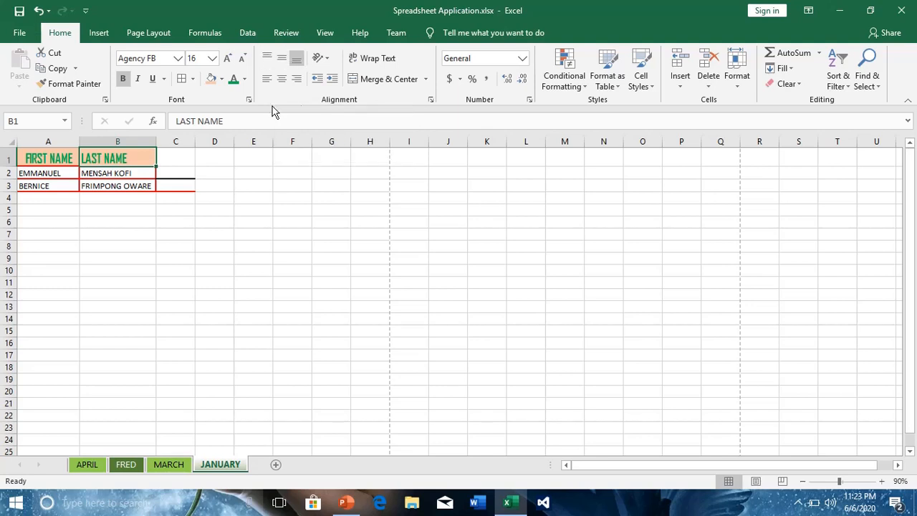
pyautogui.click(328, 59)
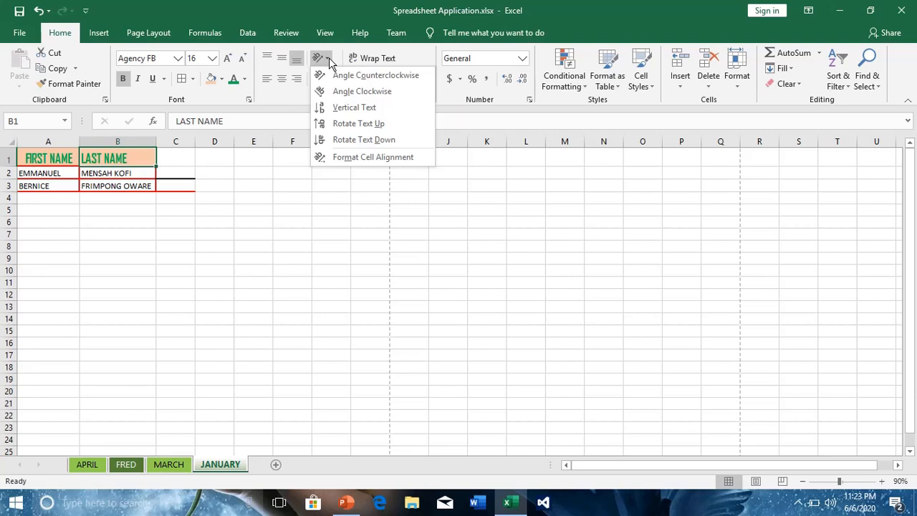
pyautogui.click(43, 156)
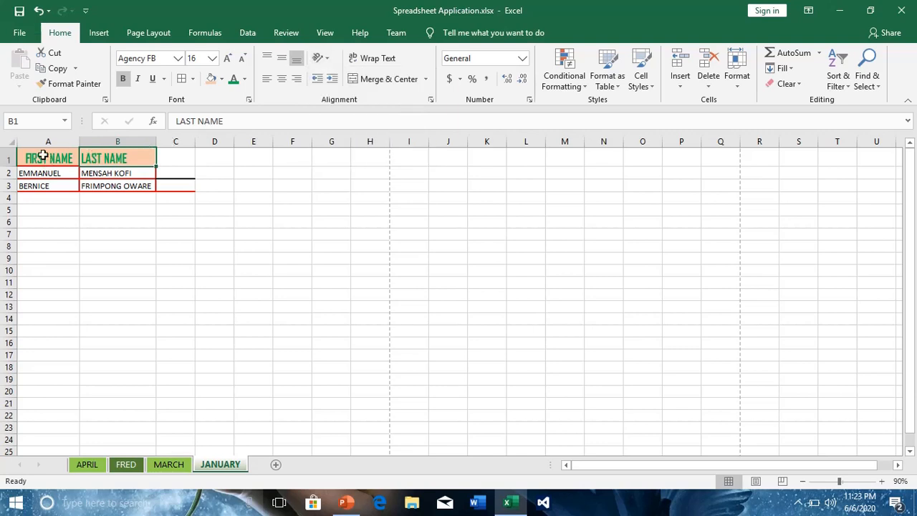
pyautogui.click(43, 155)
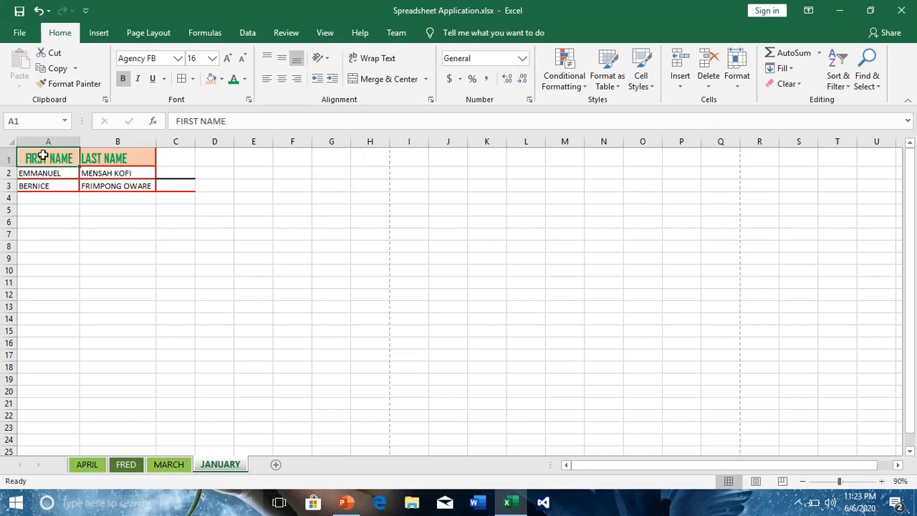
pyautogui.click(329, 61)
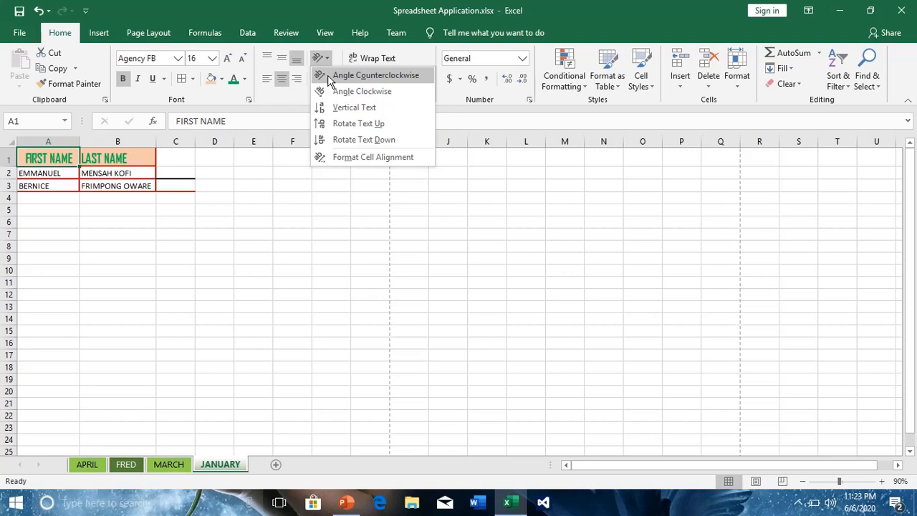
pyautogui.click(331, 76)
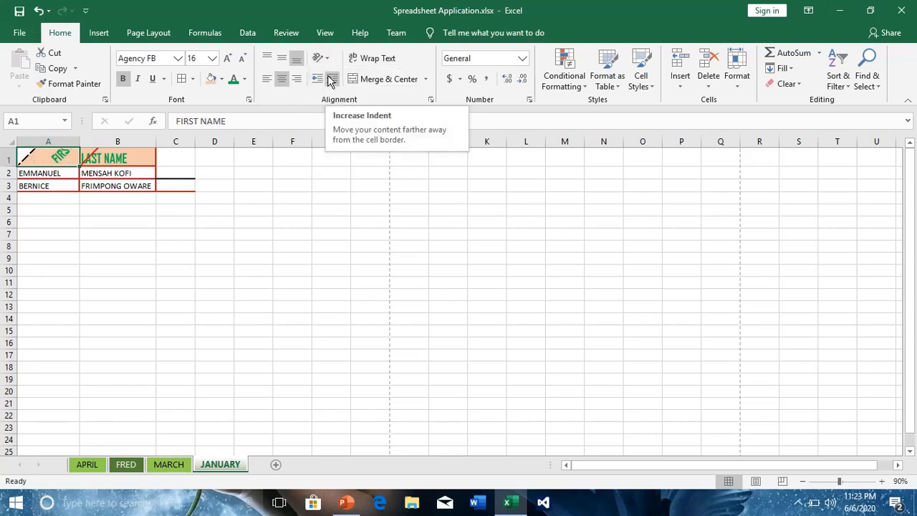
# - Angle the LAST NAME heading in cell B1 counterclockwise and make row 1 tall enough for both slanted headings
pyautogui.click(106, 158)
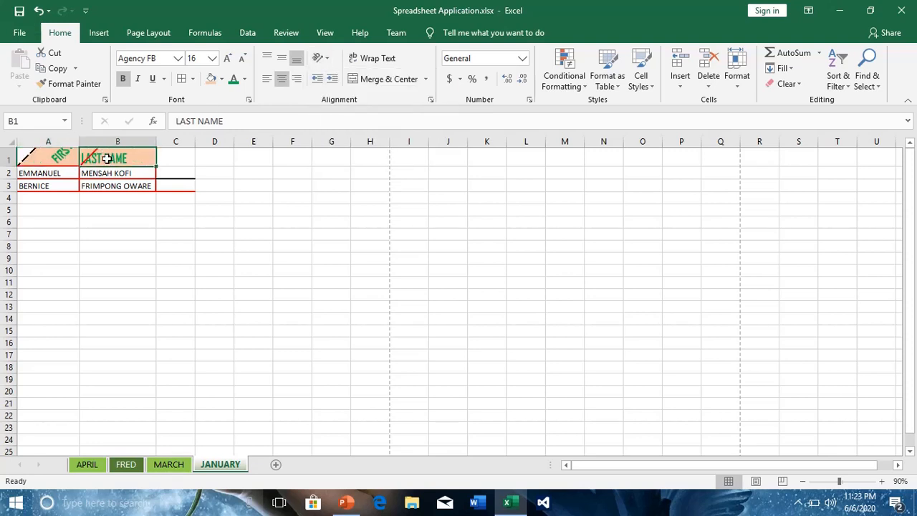
pyautogui.click(326, 60)
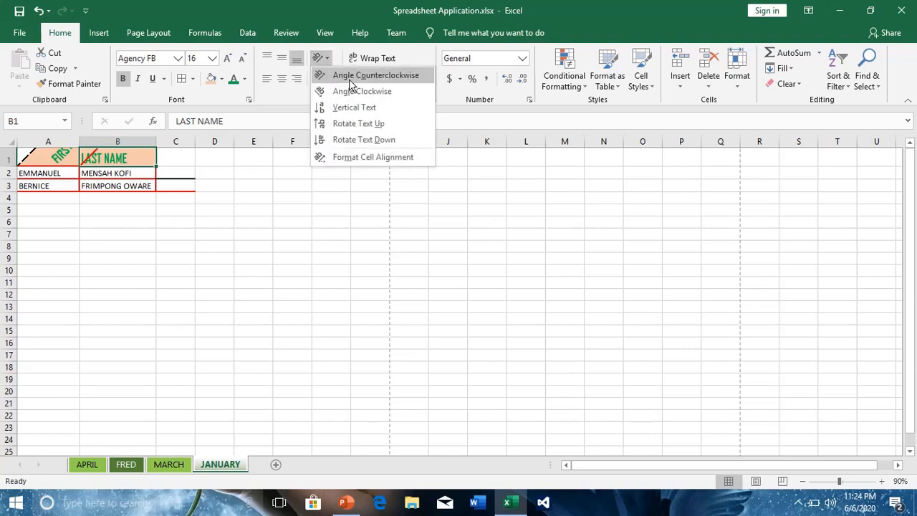
pyautogui.click(351, 77)
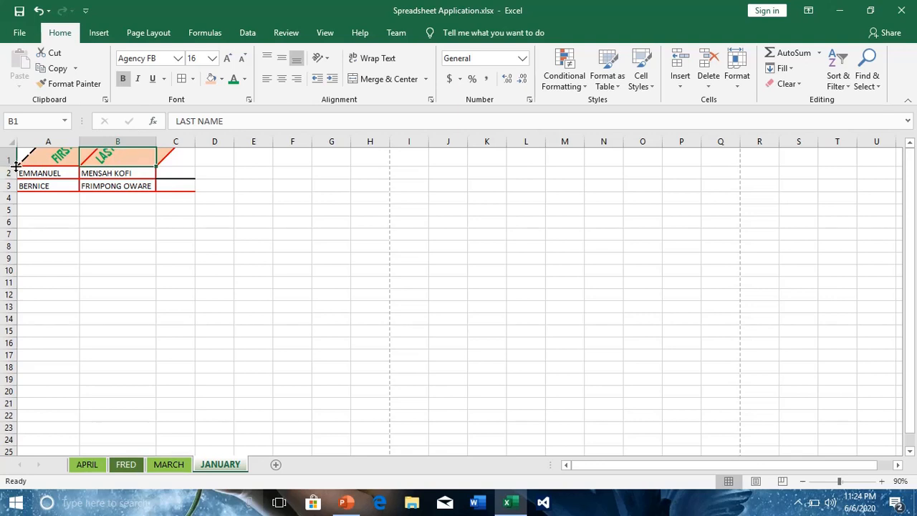
pyautogui.moveTo(14, 165); pyautogui.dragTo(13, 192)
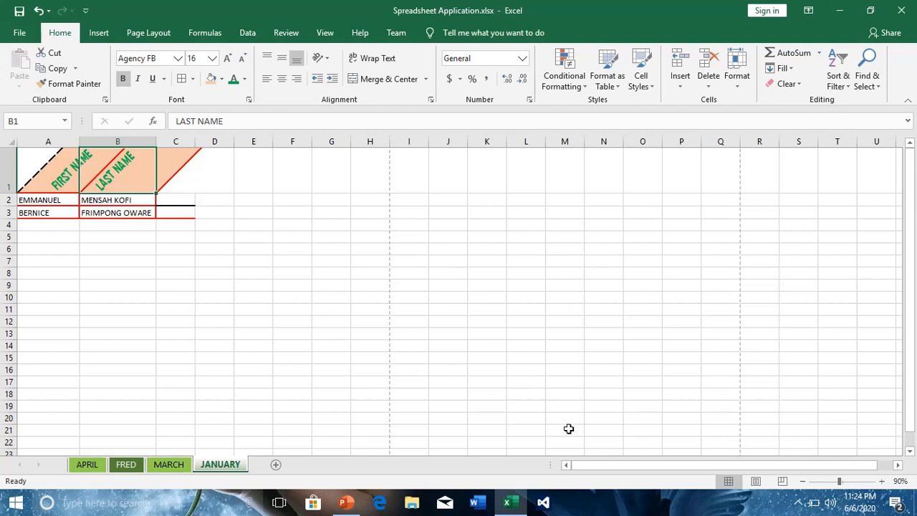
# - Show the sheet in Page Layout view and enter the identification number in the centre section of the header
pyautogui.click(761, 485)
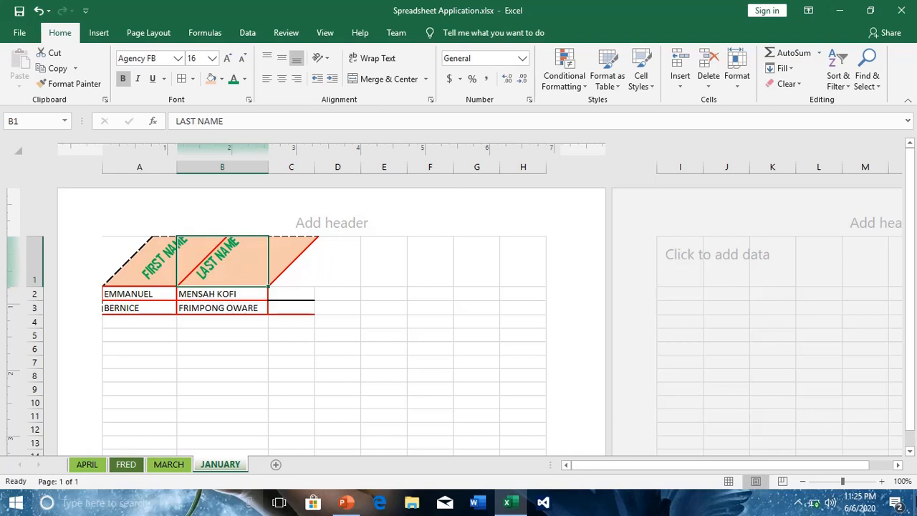
pyautogui.moveTo(912, 452); pyautogui.dragTo(911, 454)
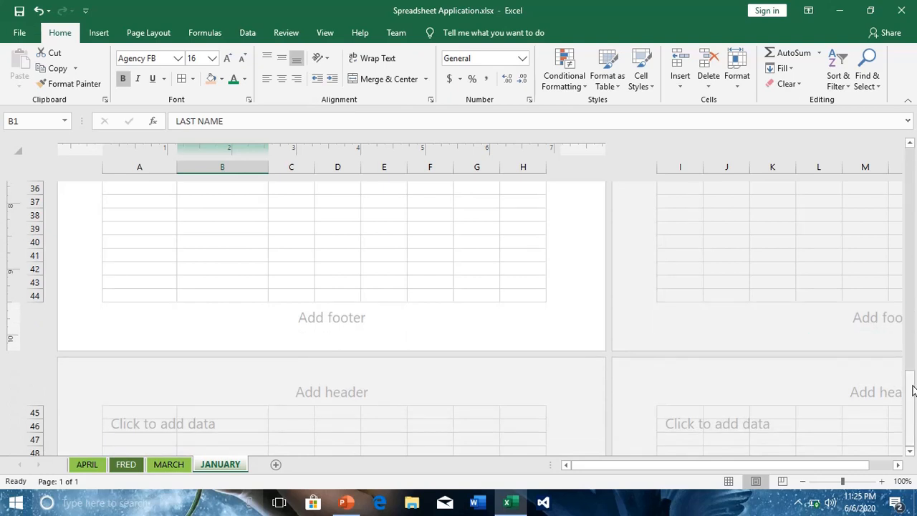
pyautogui.moveTo(913, 391); pyautogui.dragTo(910, 99)
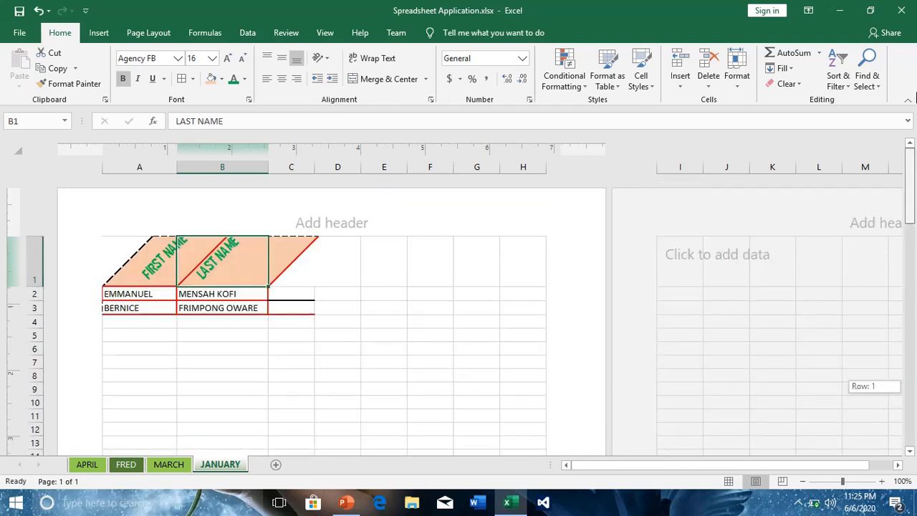
pyautogui.click(350, 219)
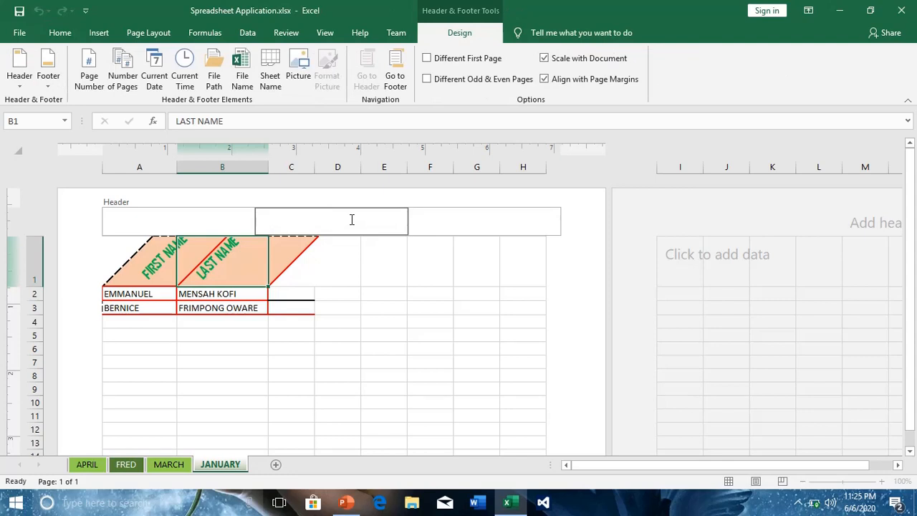
# - Enter the person's full name in the left header section and 030 in the right header section
pyautogui.click(210, 218)
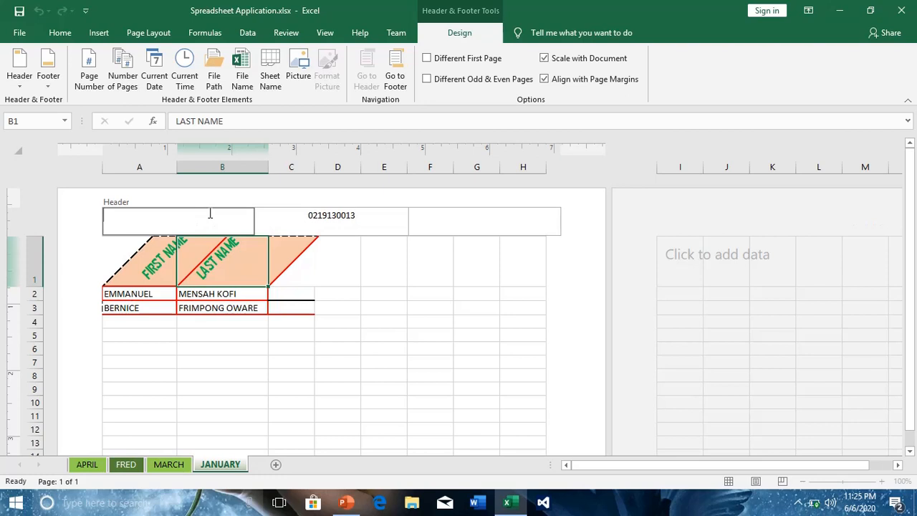
pyautogui.click(428, 221)
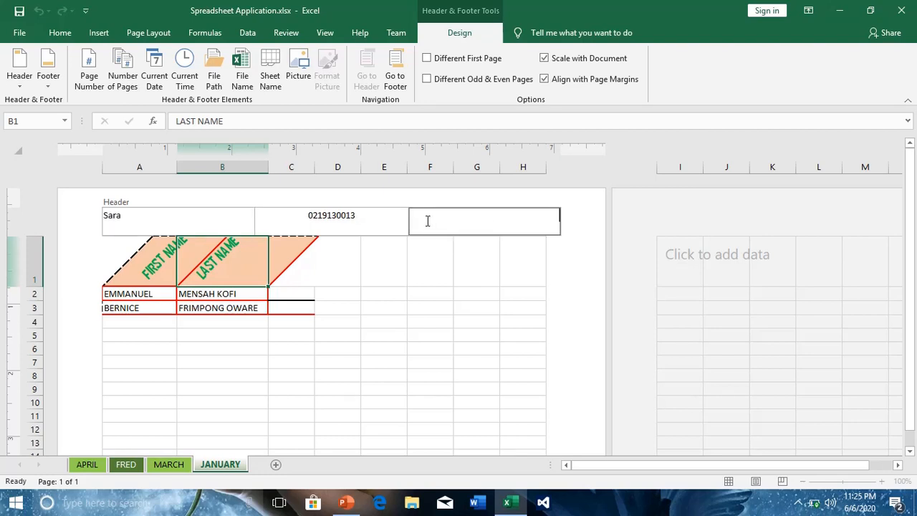
pyautogui.click(200, 215)
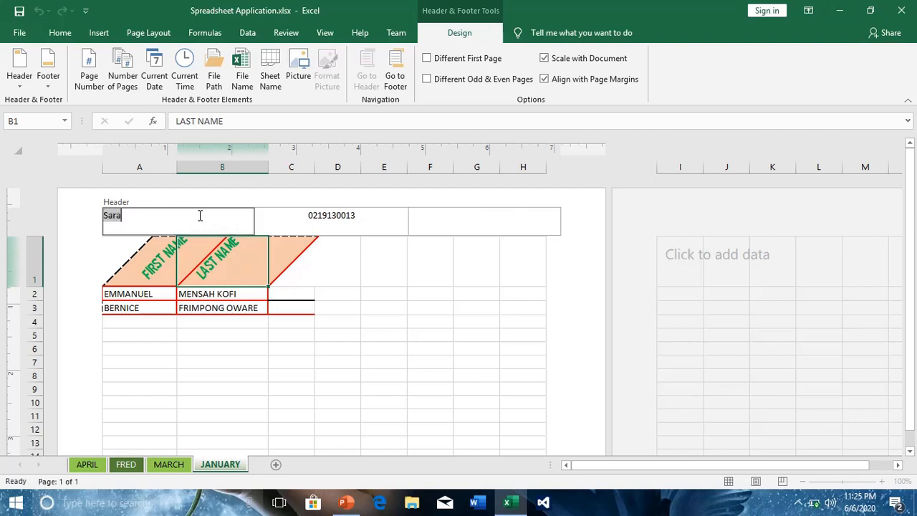
pyautogui.click(189, 221)
pyautogui.click(471, 226)
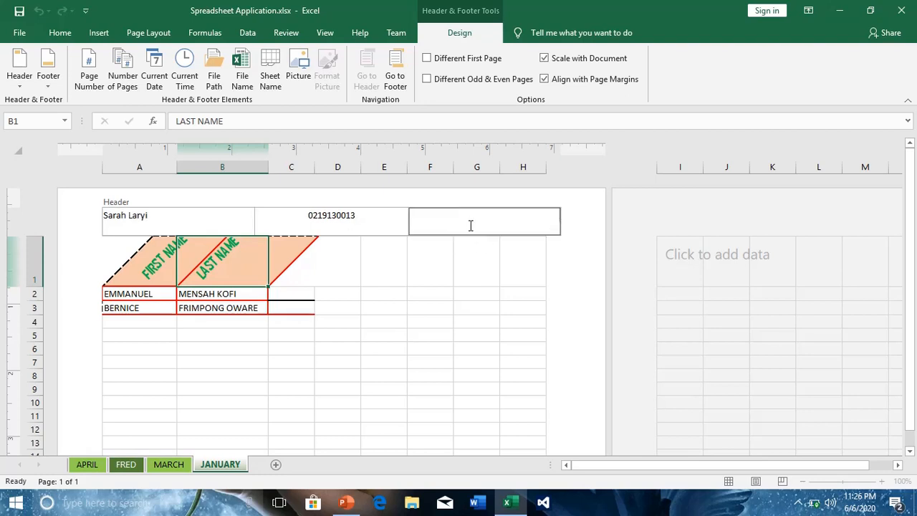
pyautogui.write('030')
# - Enter 1 in the centre section of the first page's footer and select cell C46 on the second page
pyautogui.click(911, 452)
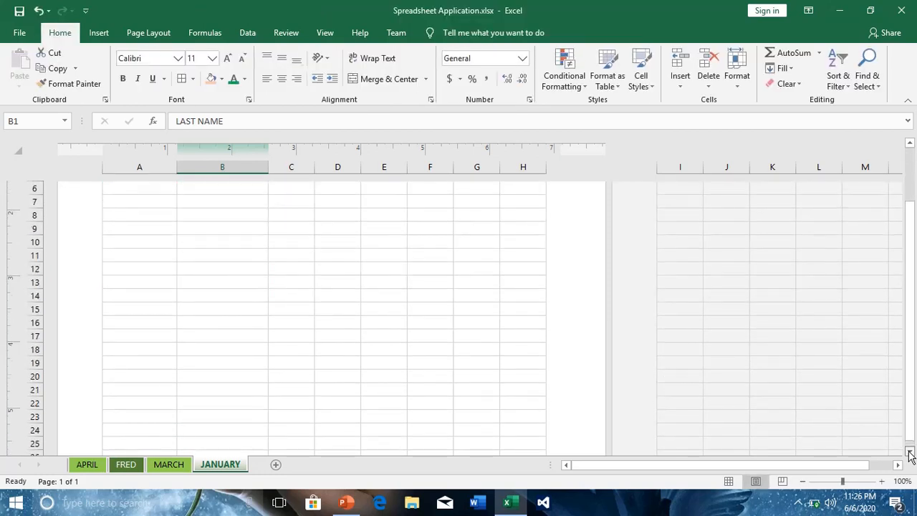
pyautogui.moveTo(911, 455); pyautogui.dragTo(911, 457)
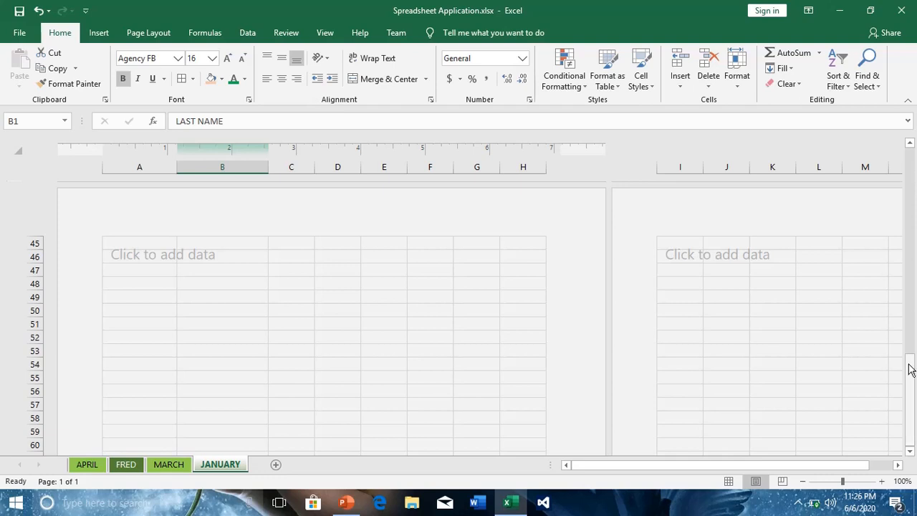
pyautogui.moveTo(910, 369); pyautogui.dragTo(907, 338)
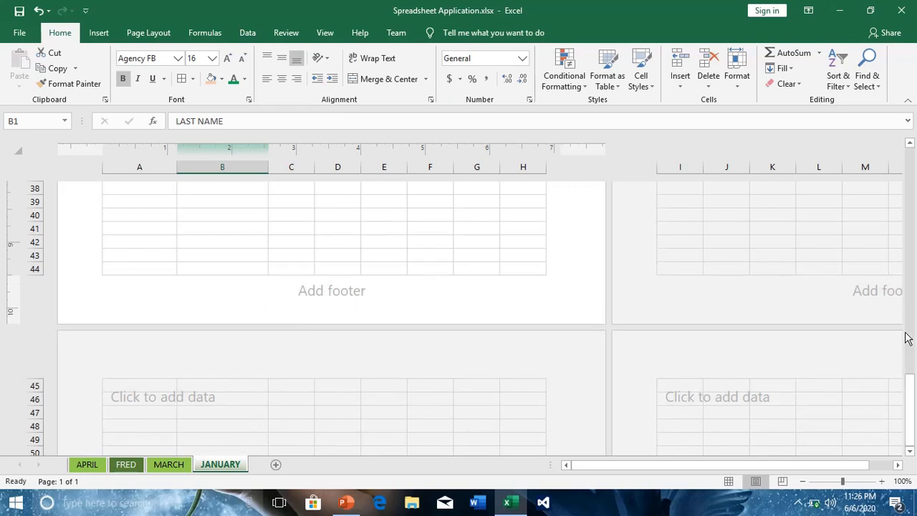
pyautogui.click(376, 289)
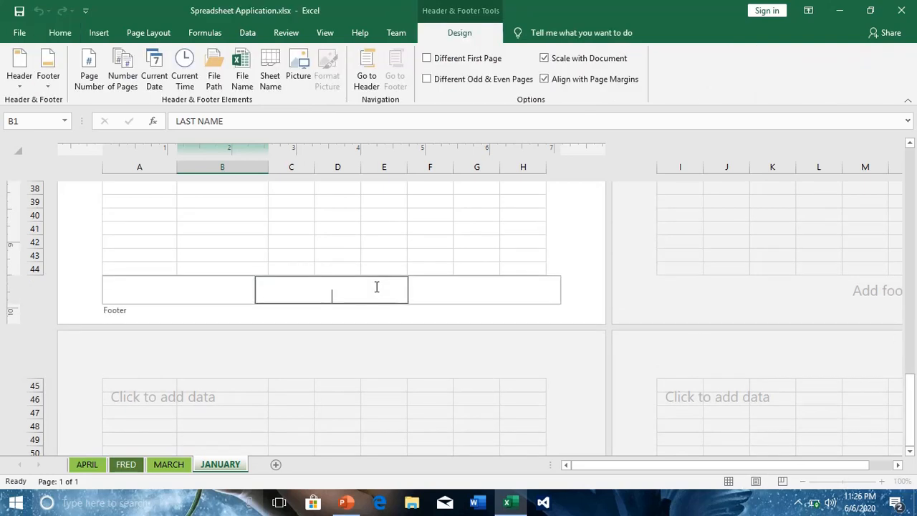
pyautogui.write('1')
pyautogui.press('Escape')
pyautogui.click(313, 399)
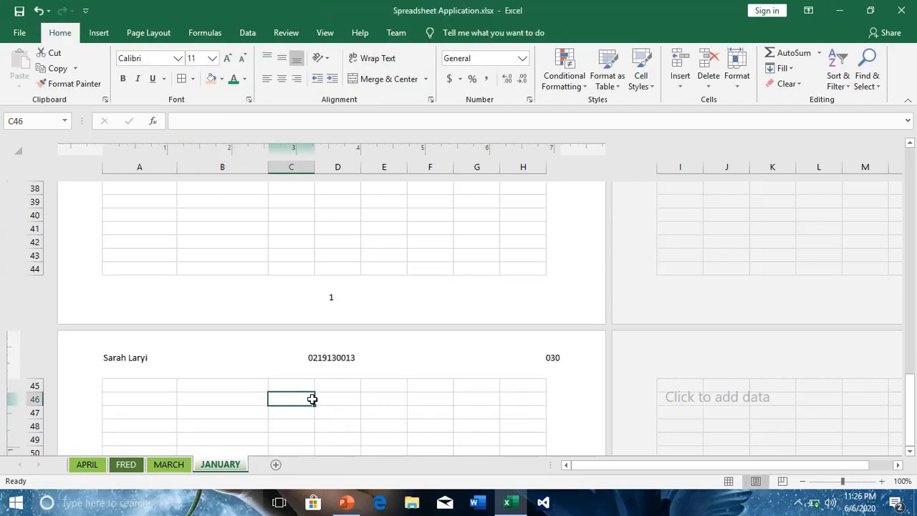
# - Replace the centre footer text on the second page with 2
pyautogui.click(911, 453)
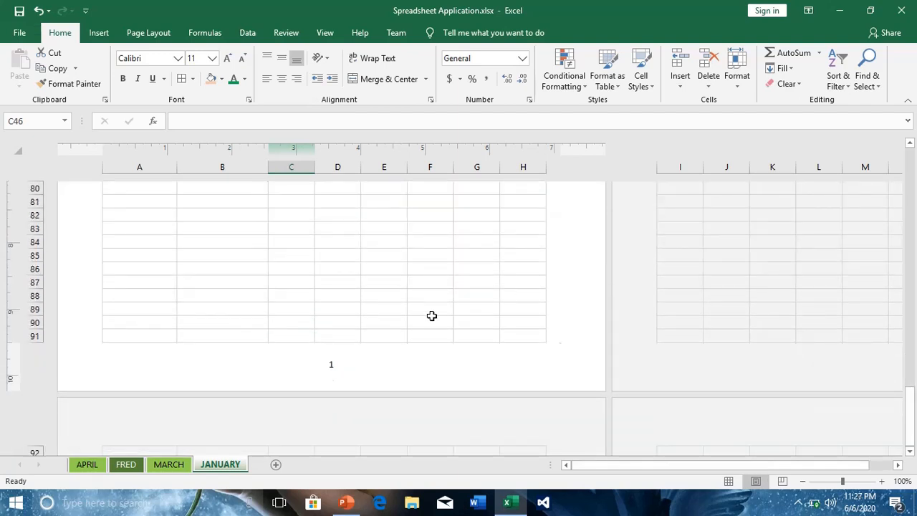
pyautogui.click(331, 364)
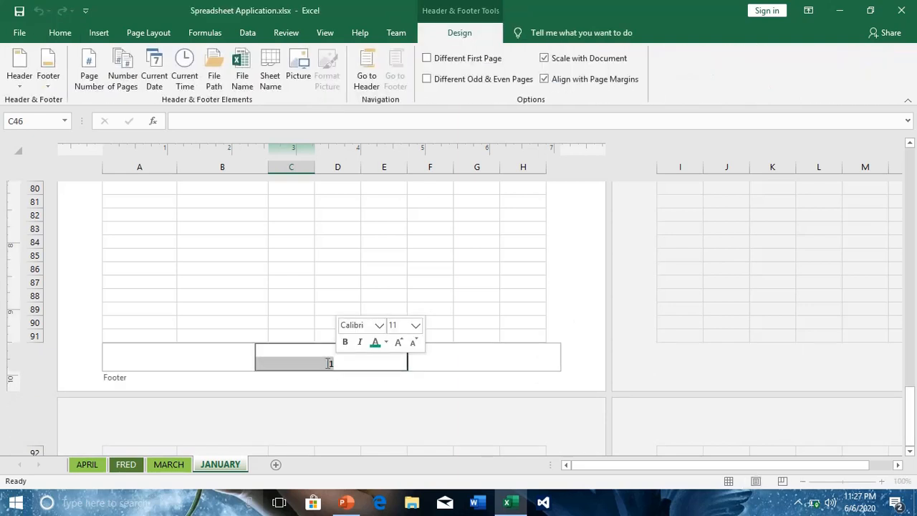
pyautogui.click(335, 361)
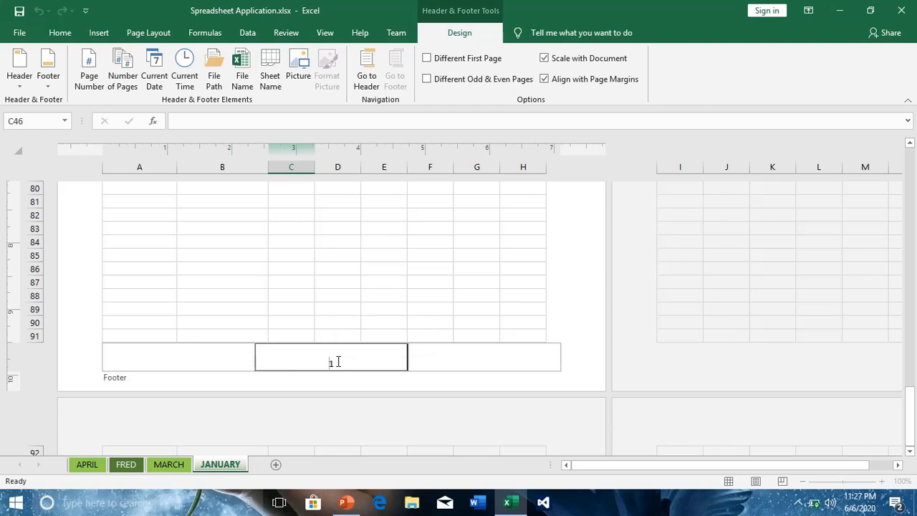
pyautogui.press('BackSpace')
pyautogui.write('2')
pyautogui.click(910, 144)
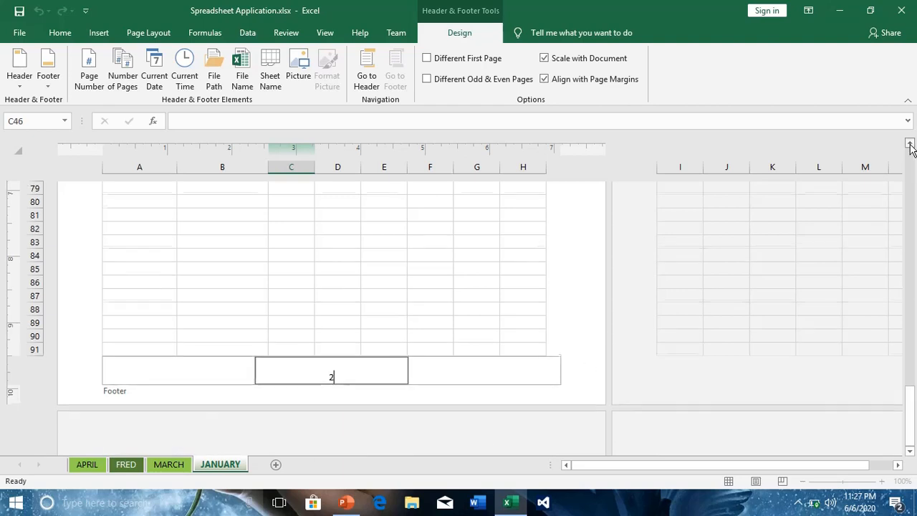
pyautogui.click(910, 144)
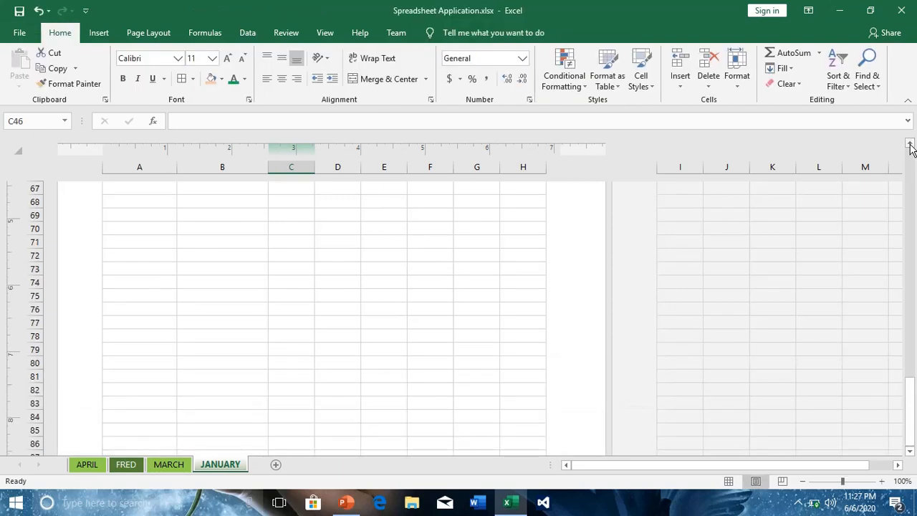
pyautogui.click(910, 144)
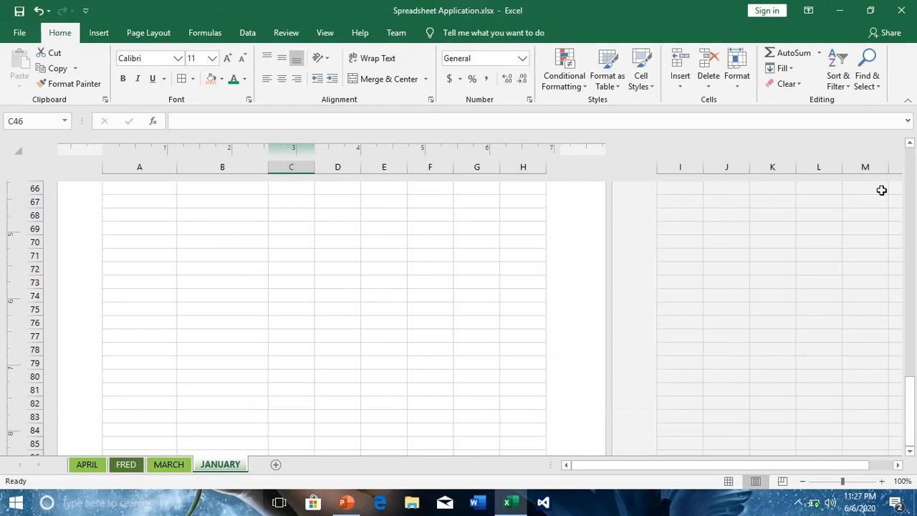
# - Show the sheet in Page Break Preview and extend the page 1 print area to cover A1:G16
pyautogui.click(783, 481)
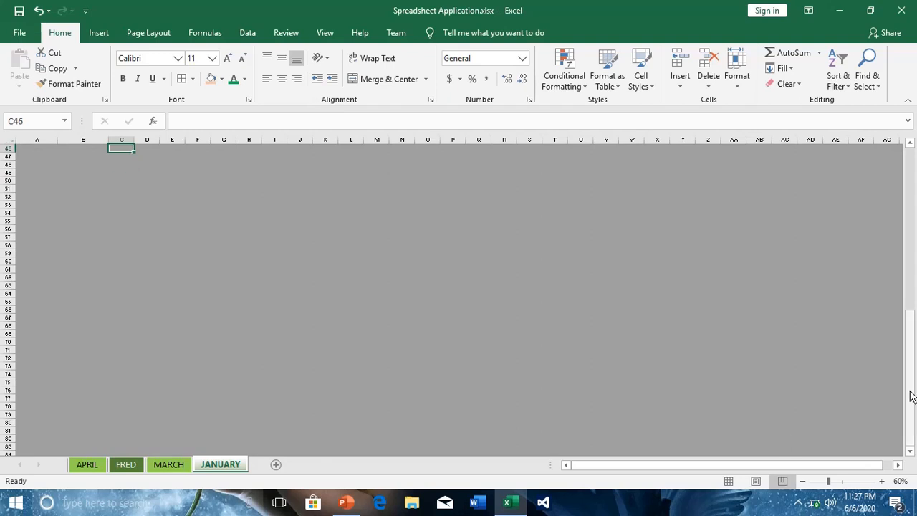
pyautogui.moveTo(911, 396); pyautogui.dragTo(888, 200)
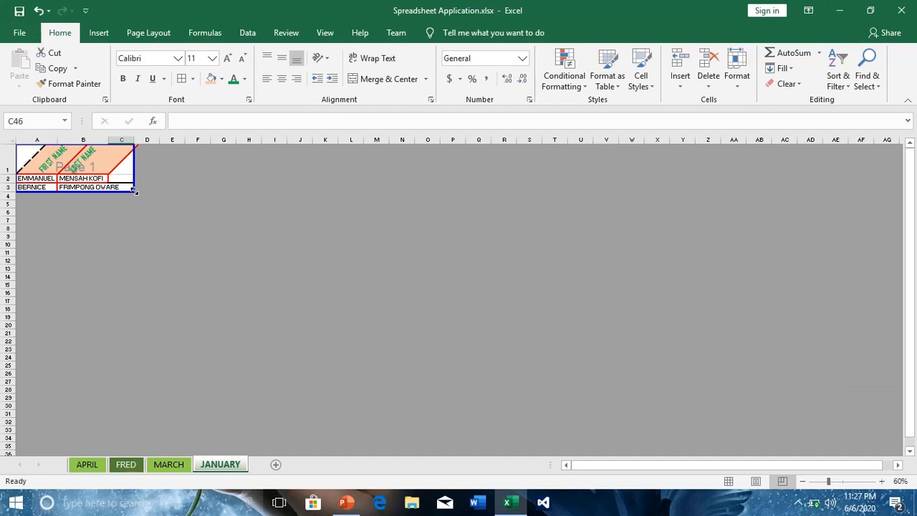
pyautogui.moveTo(134, 190); pyautogui.dragTo(235, 297)
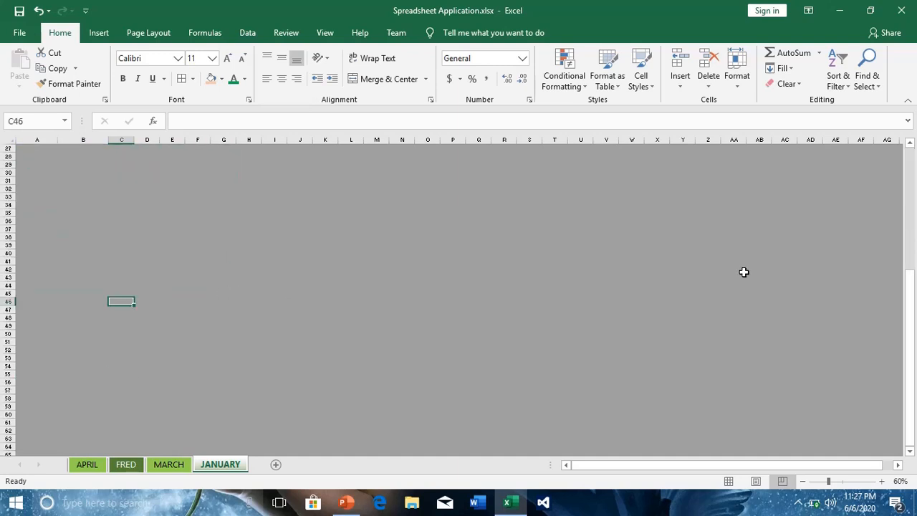
pyautogui.click(911, 178)
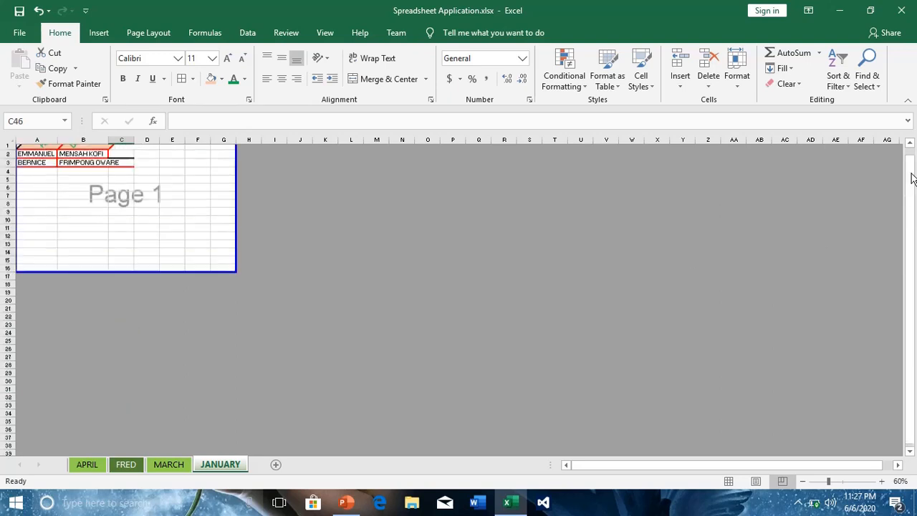
pyautogui.moveTo(911, 177)
pyautogui.mouseDown()
pyautogui.moveTo(910, 197)
pyautogui.moveTo(909, 165)
pyautogui.mouseUp()
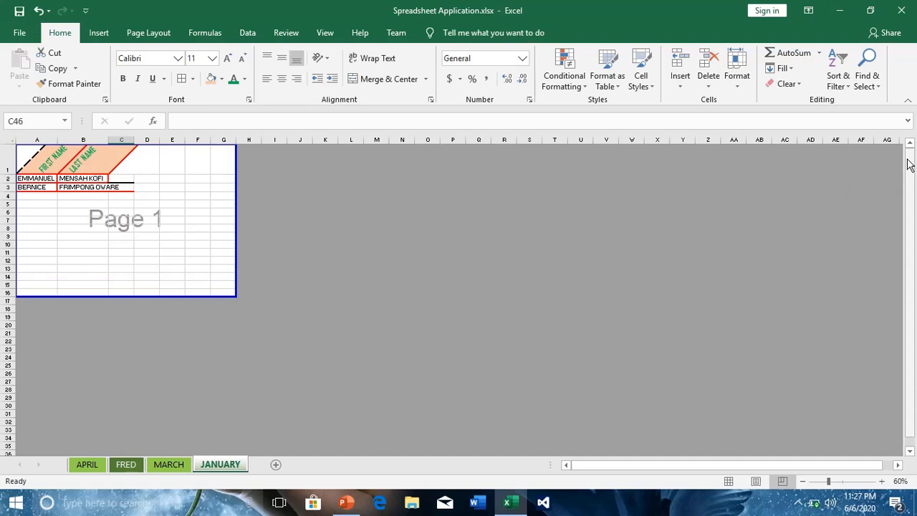
# - Review the name table in Normal view and its header and footer in Page Layout view
pyautogui.click(729, 481)
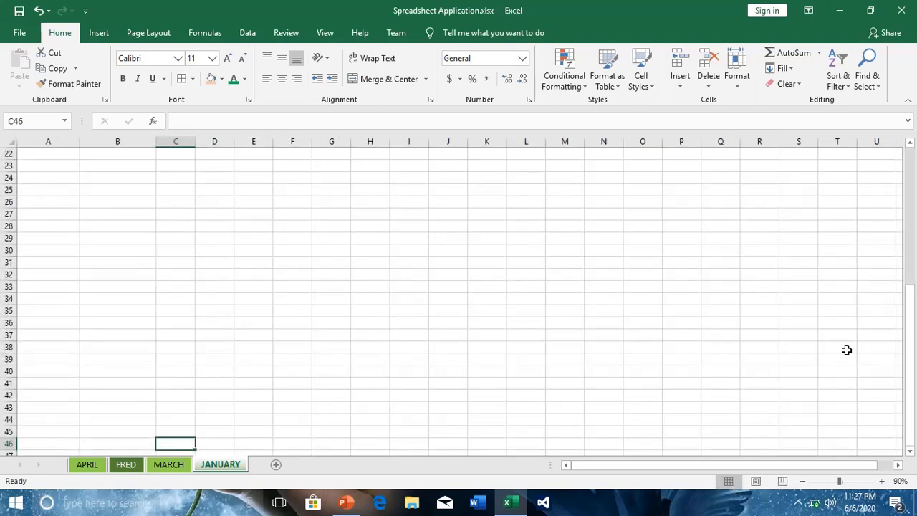
pyautogui.click(912, 207)
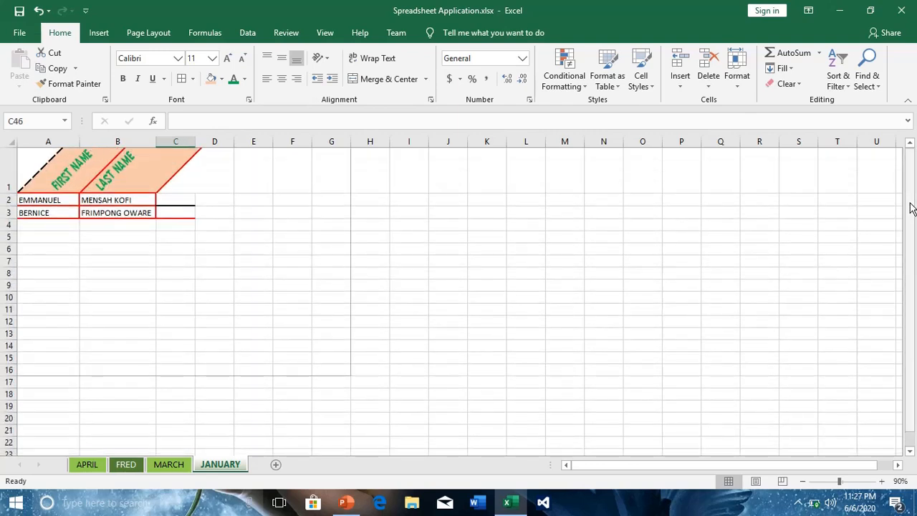
pyautogui.click(757, 481)
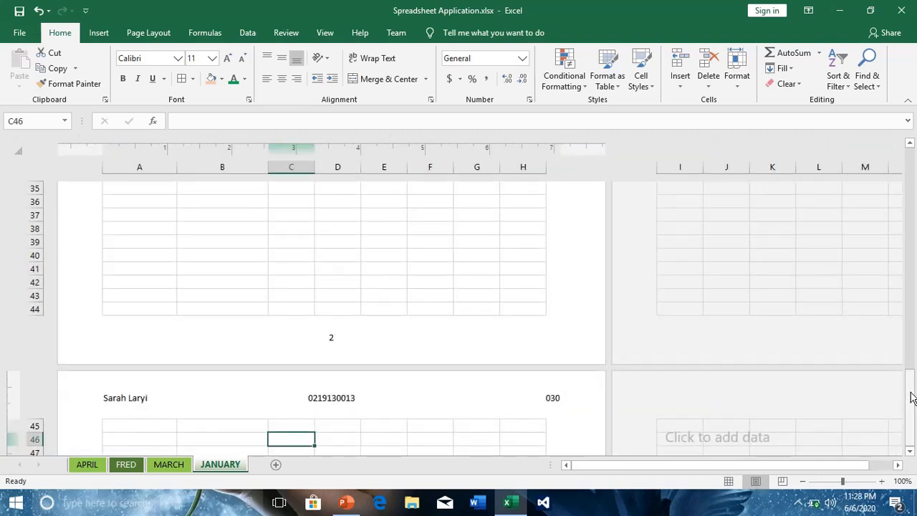
pyautogui.moveTo(910, 401); pyautogui.dragTo(912, 119)
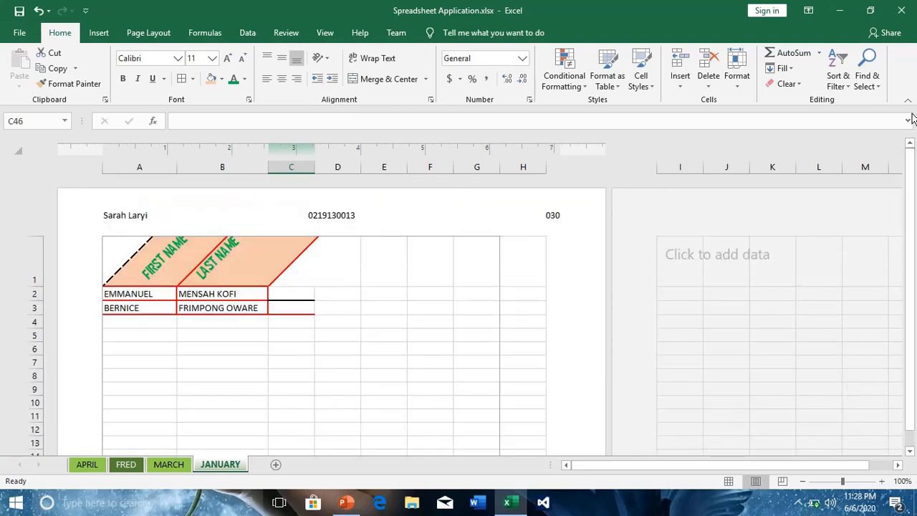